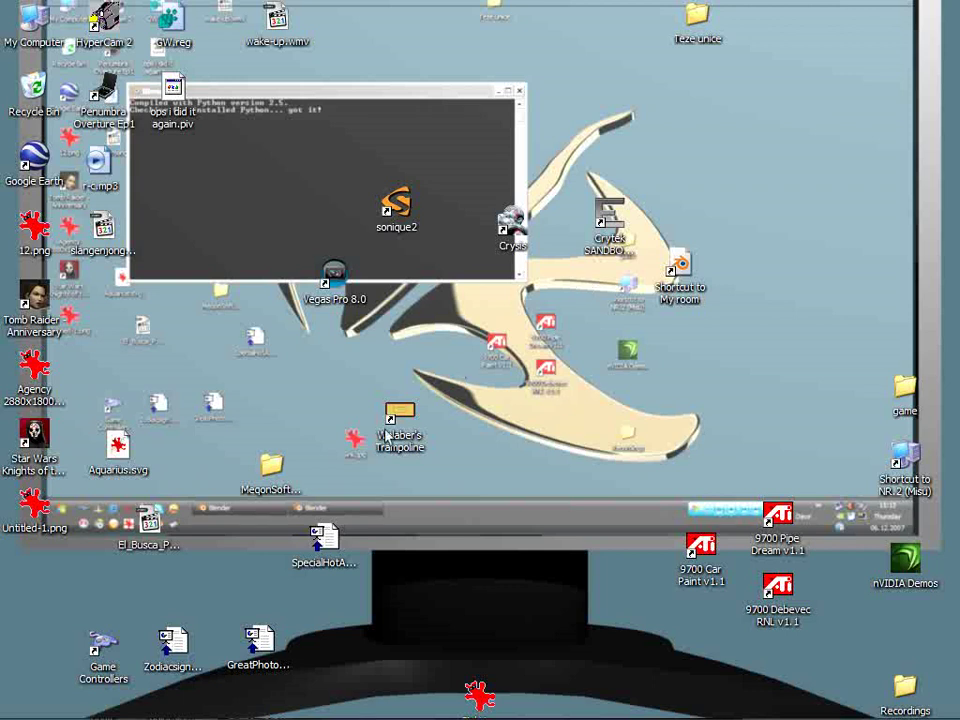
Step: Orbit to a tilted perspective and delete the default cube
mouse_move(200, 708)
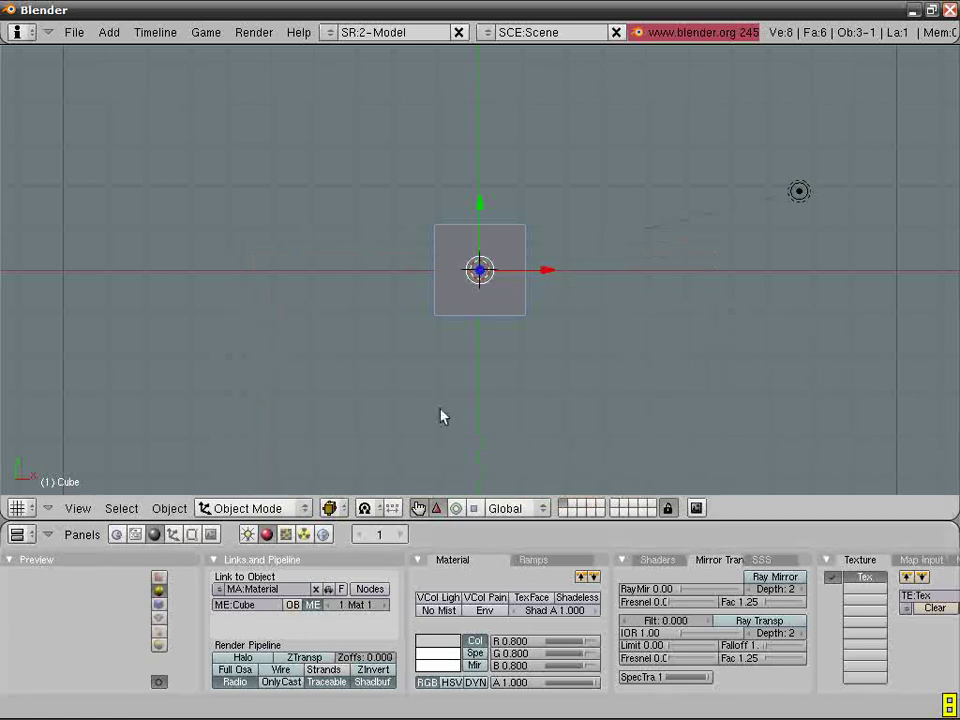
middle_click_drag(443, 407, 407, 264)
middle_click_drag(399, 379, 300, 324)
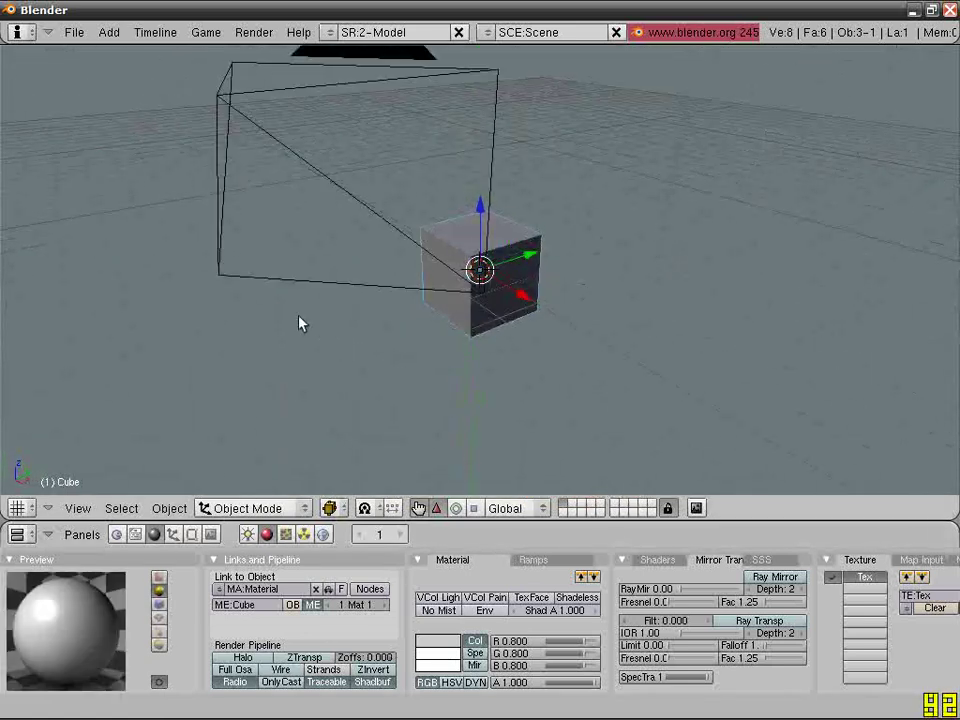
key("x")
left_click(300, 324)
Step: Add a plane mesh and switch back to Object Mode
key("space")
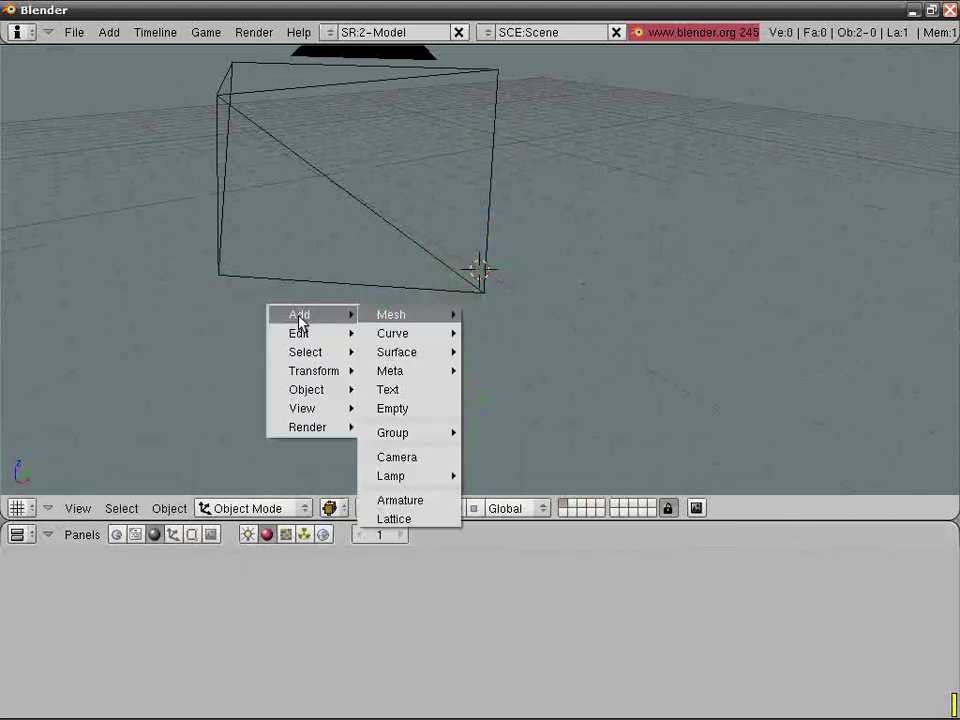
mouse_move(444, 317)
left_click(491, 315)
middle_click_drag(467, 310, 384, 306)
key("Tab")
middle_click_drag(446, 309, 326, 316)
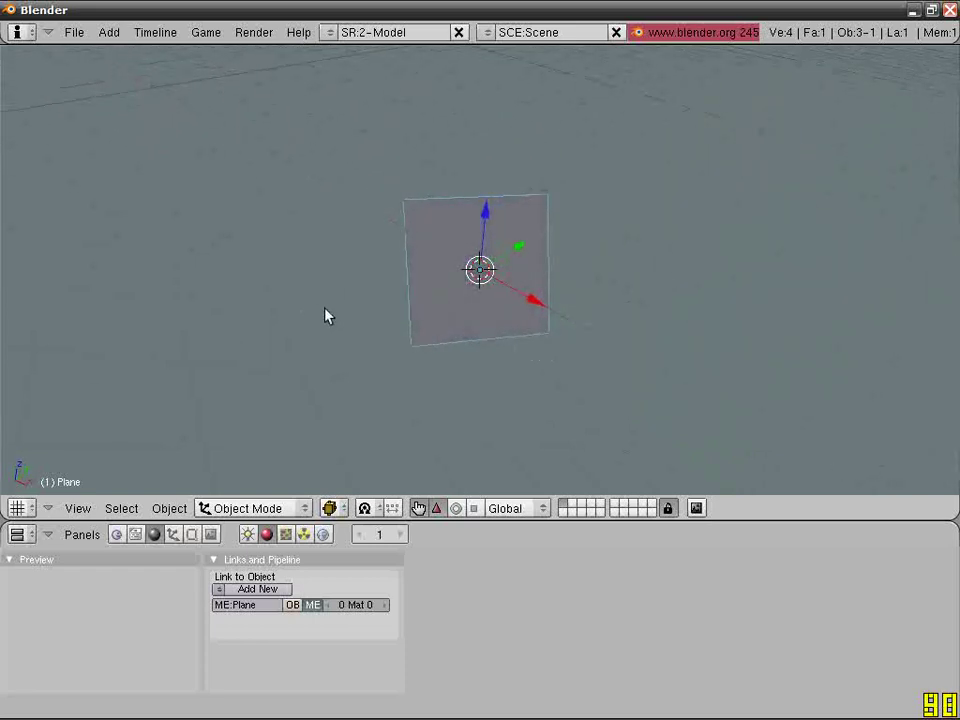
Step: Split the 3D view and turn the right pane into a narrower UV/Image Editor
right_click(567, 519)
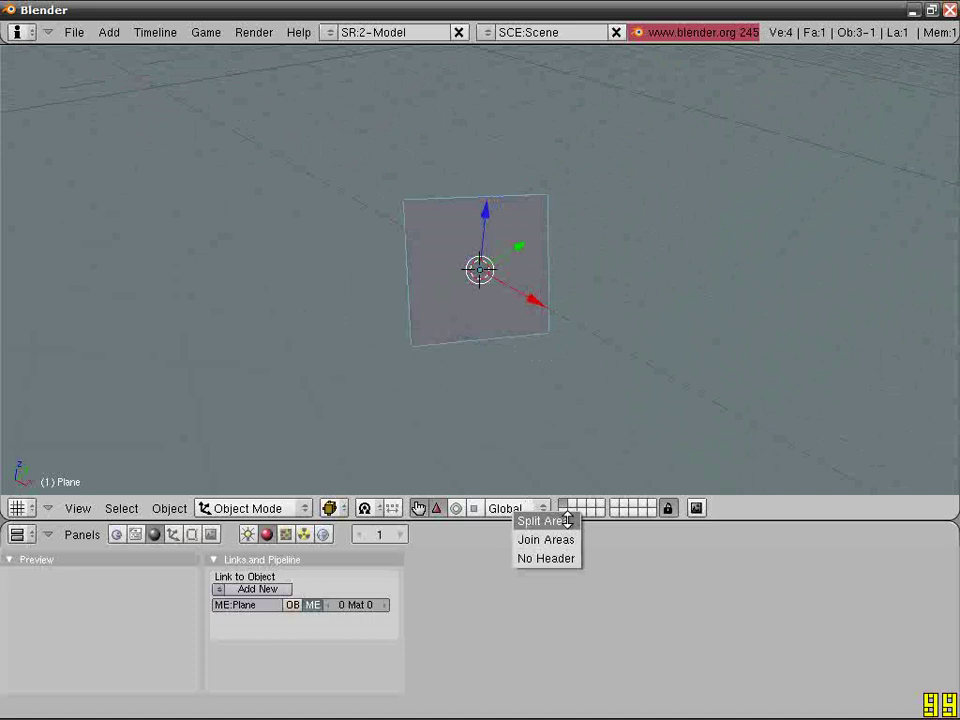
left_click(545, 521)
left_click(651, 508)
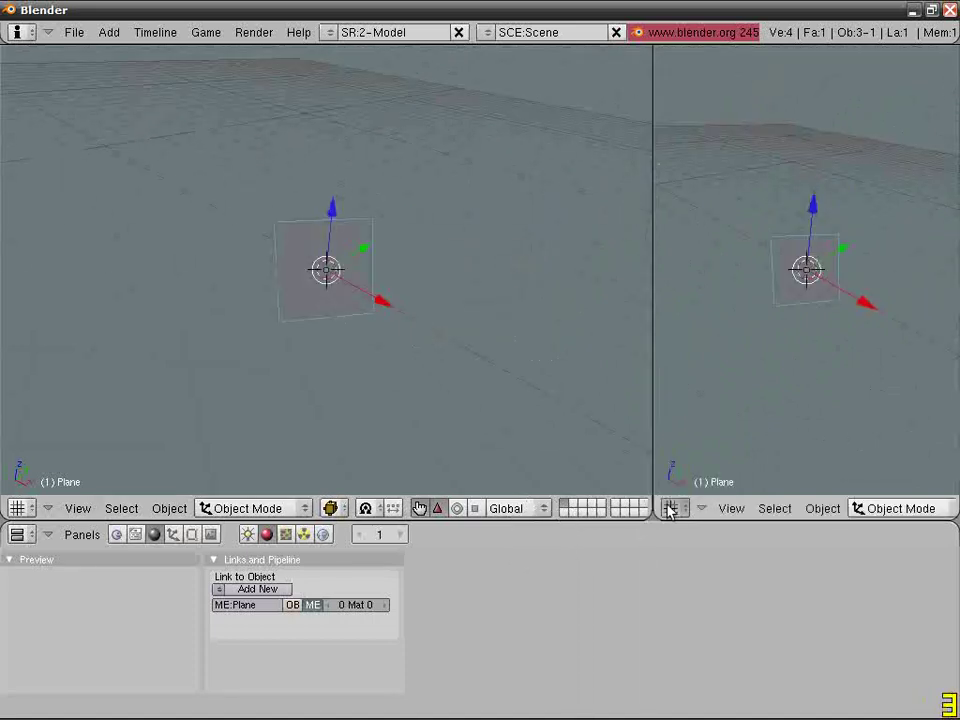
left_click(670, 509)
left_click(720, 409)
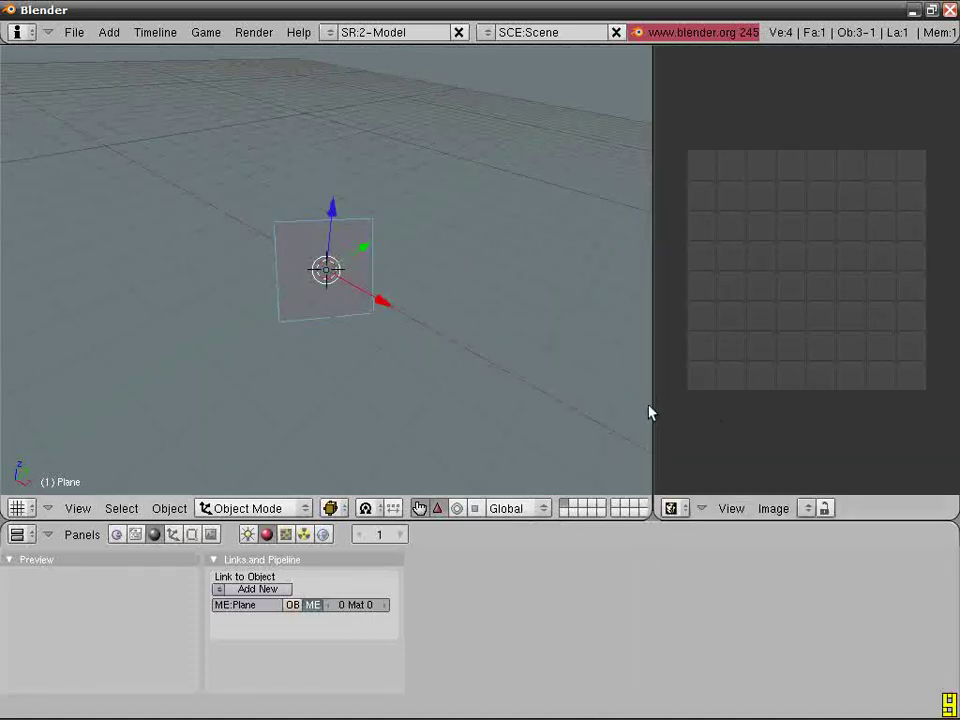
left_click_drag(653, 406, 607, 405)
Step: Create a new 256×256 Untitled image with Alpha set to 0
left_click(736, 510)
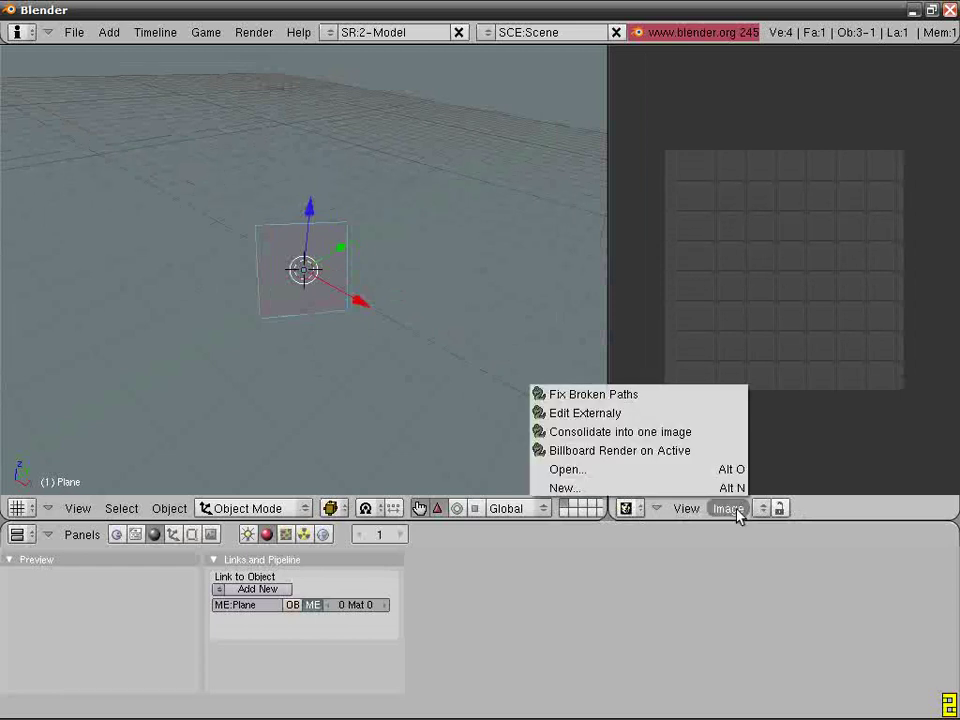
left_click(731, 488)
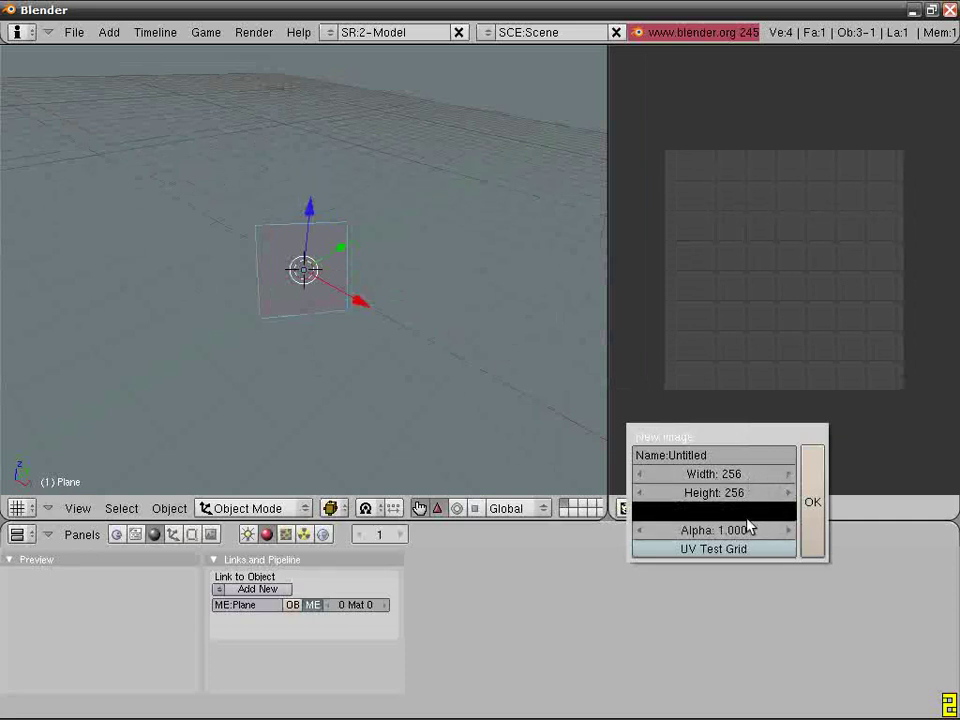
left_click(690, 536)
type("0")
key("Return")
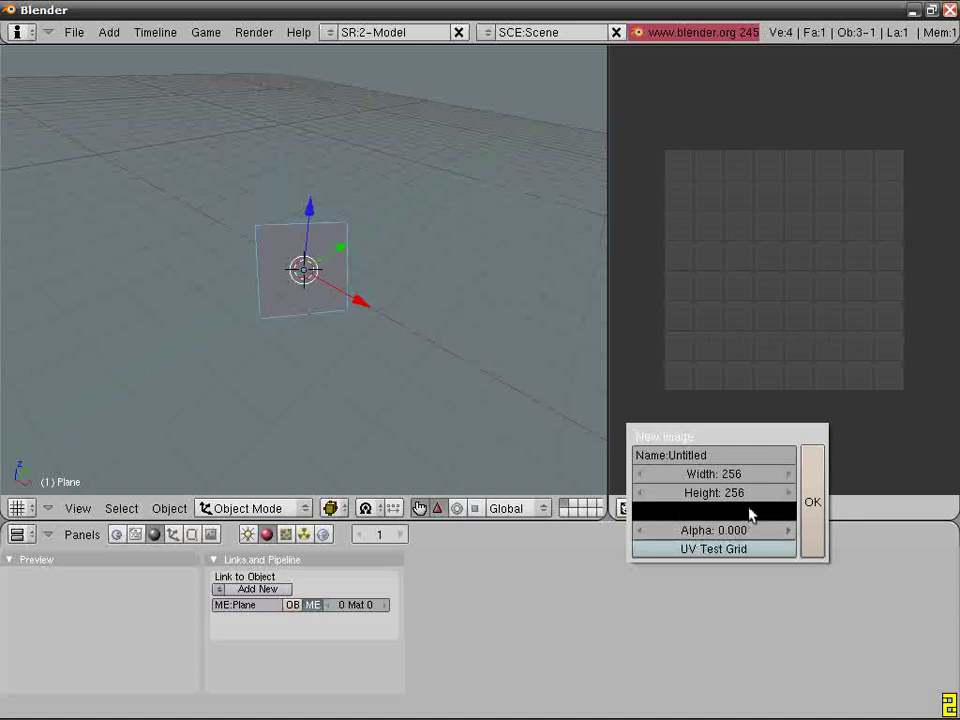
left_click(813, 478)
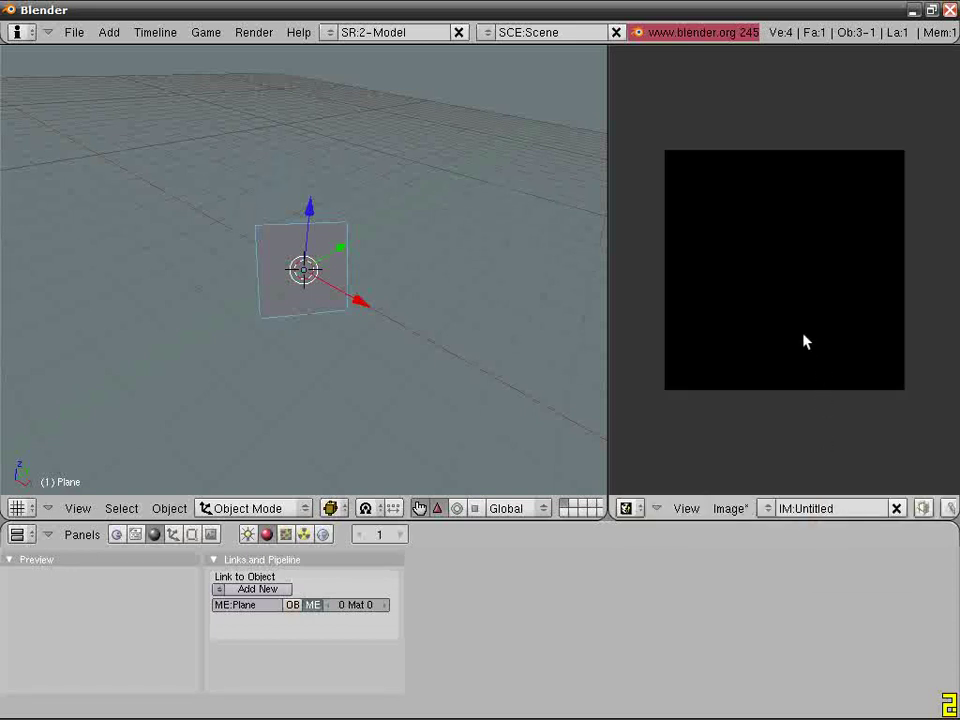
Step: Enter UV Face Select and assign the Untitled image to the plane's UVs
middle_click_drag(748, 311, 797, 338)
middle_click_drag(560, 370, 285, 302)
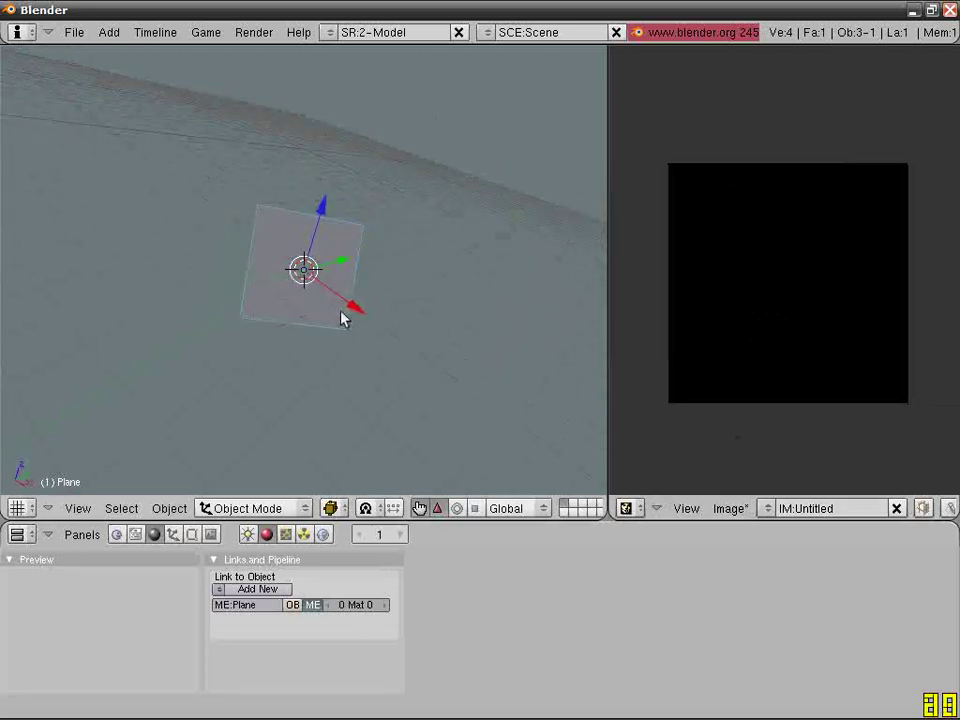
middle_click_drag(350, 308, 333, 291)
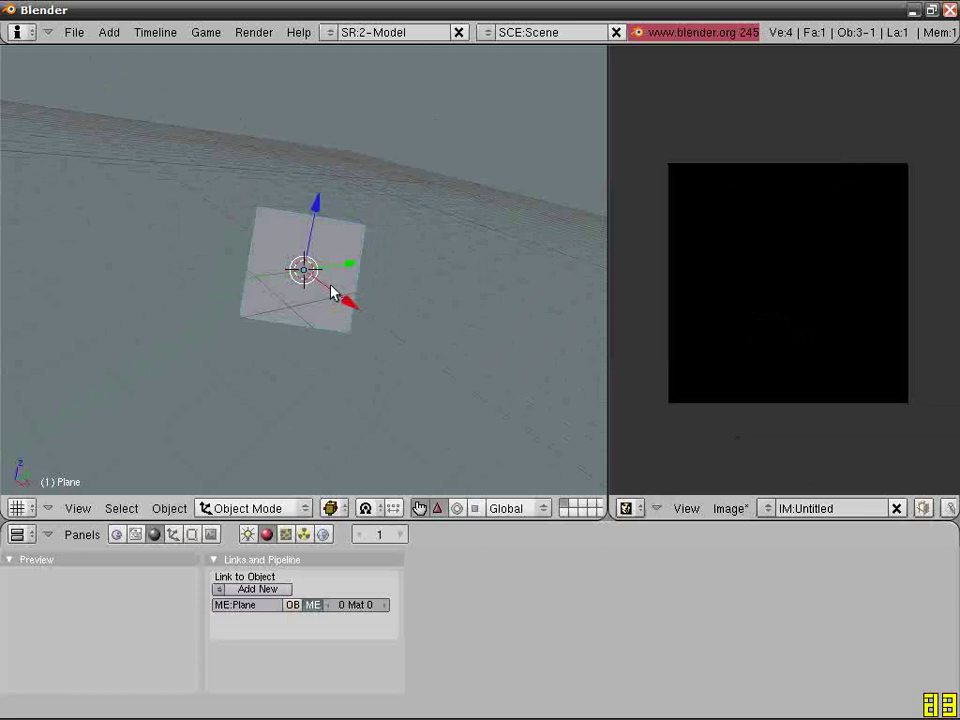
key("f")
middle_click_drag(317, 296, 235, 379)
middle_click_drag(283, 313, 379, 373)
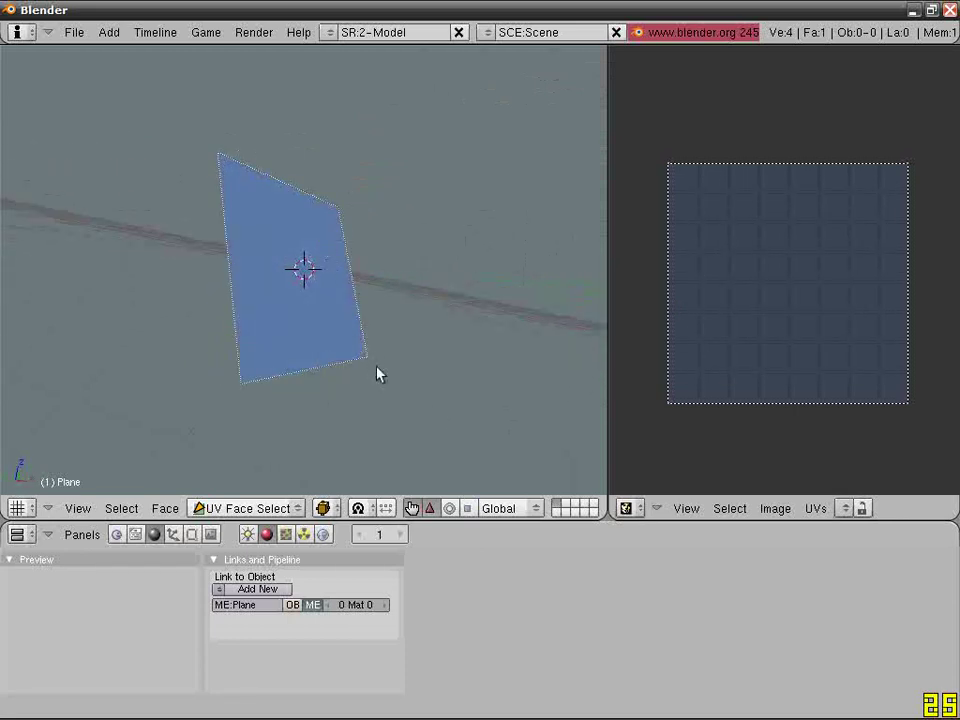
left_click(843, 513)
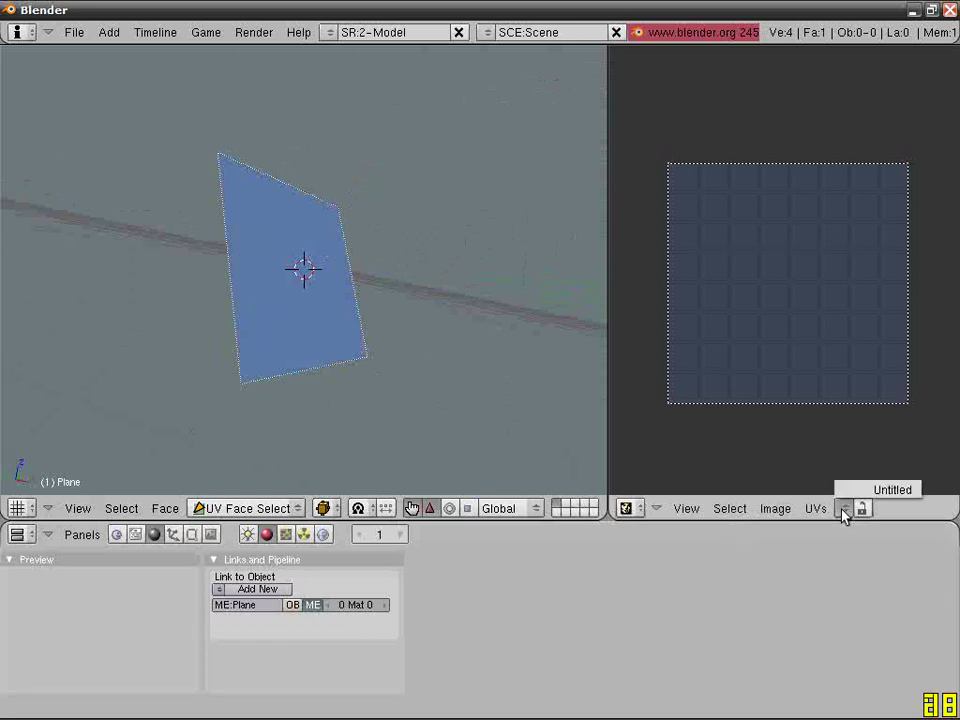
left_click(858, 494)
Step: Return to Object Mode and set the viewport draw type to Textured
middle_click_drag(157, 225, 261, 330)
key("f")
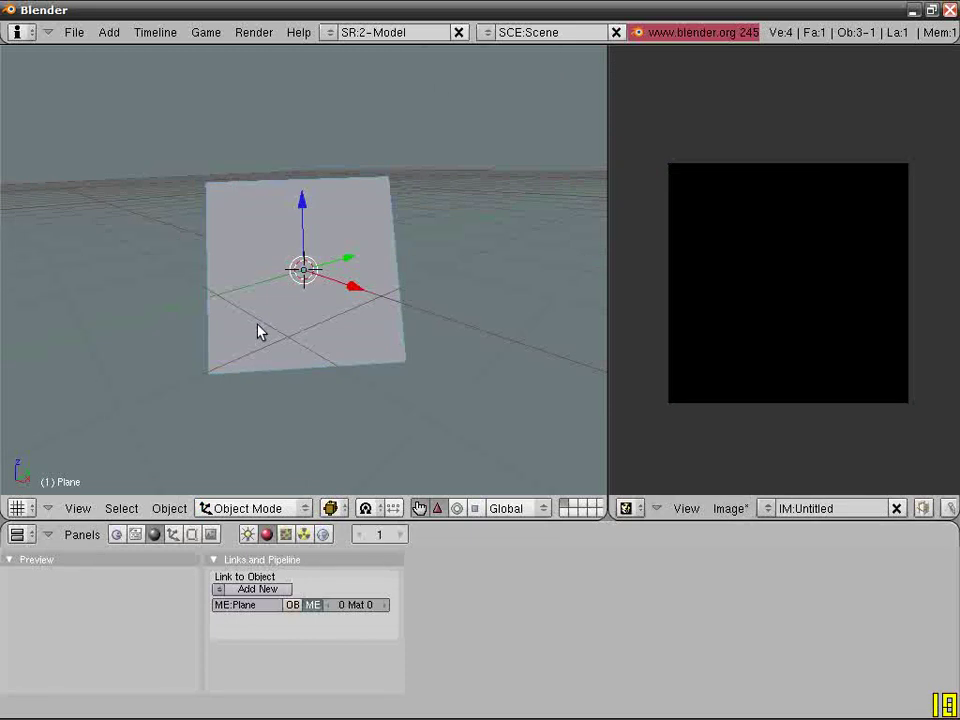
left_click(331, 508)
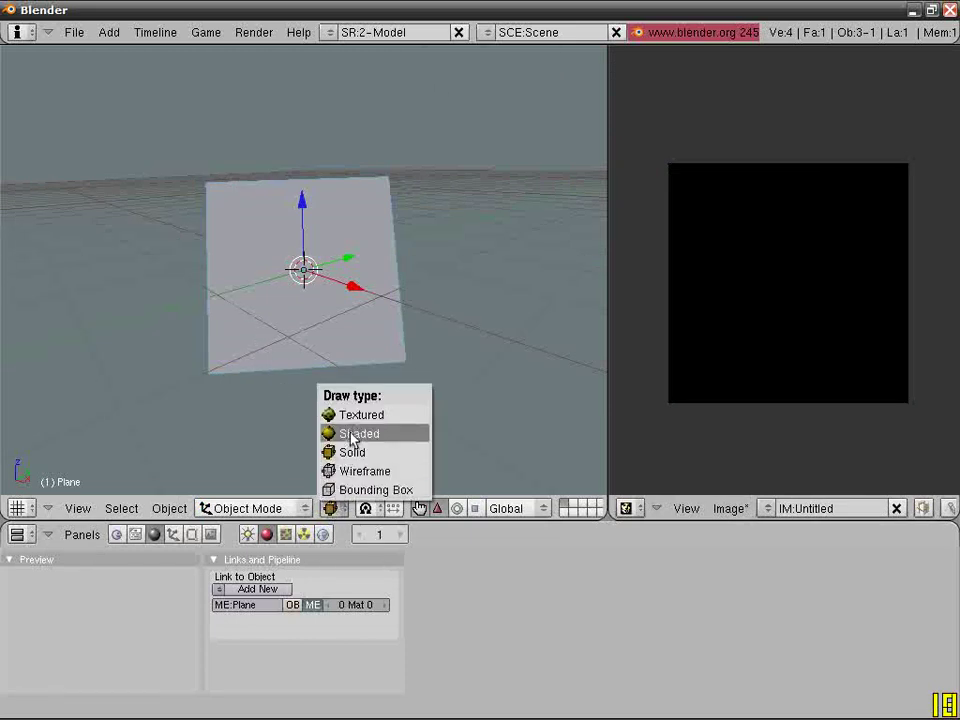
key("alt+z")
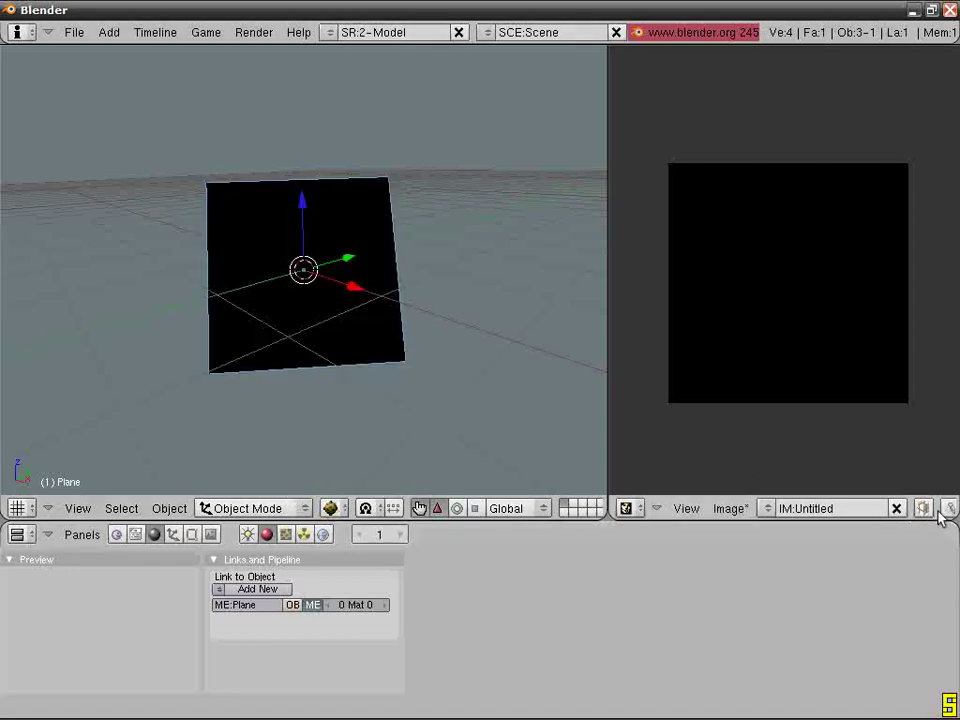
Step: Enable Texture Paint, choose a cyan brush colour, and paint a spot and two rings
middle_click_drag(943, 516, 853, 511)
left_click(855, 509)
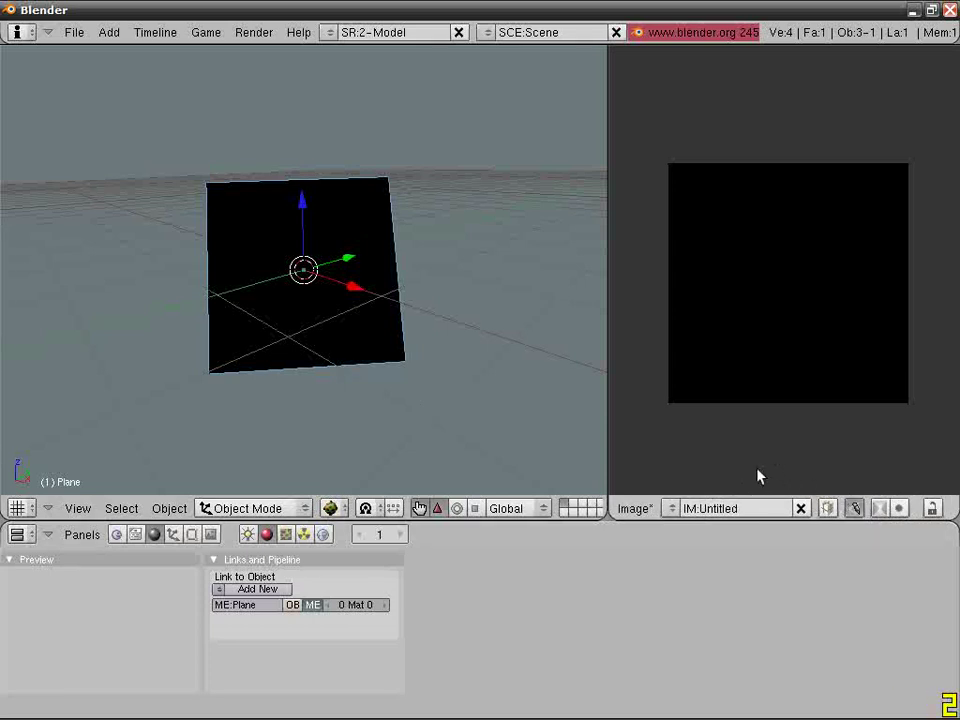
left_click(855, 508)
key("c")
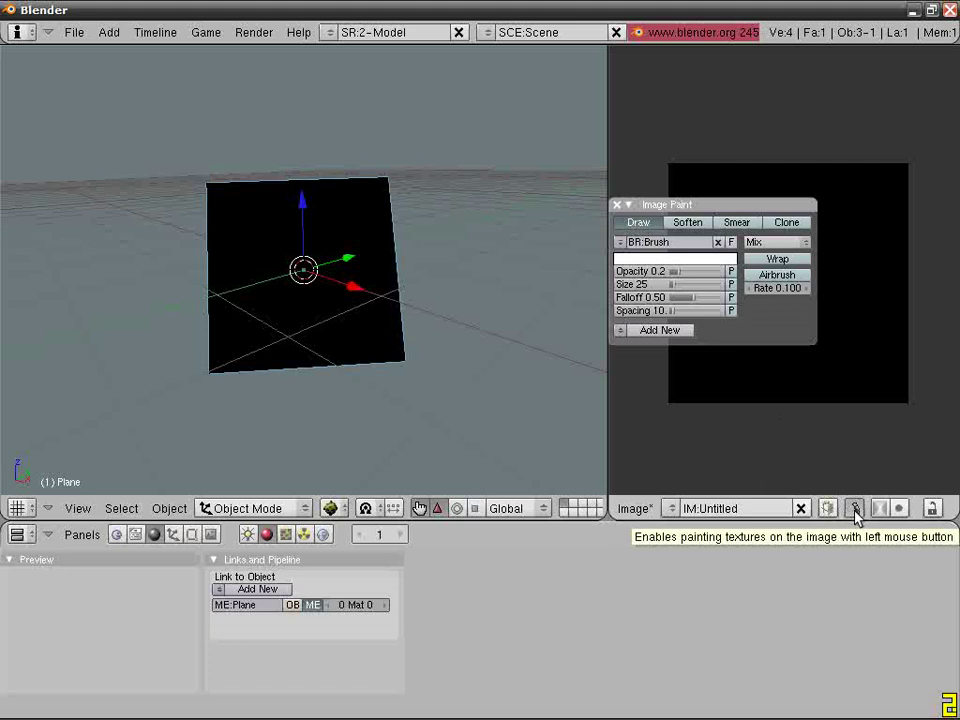
left_click(855, 510)
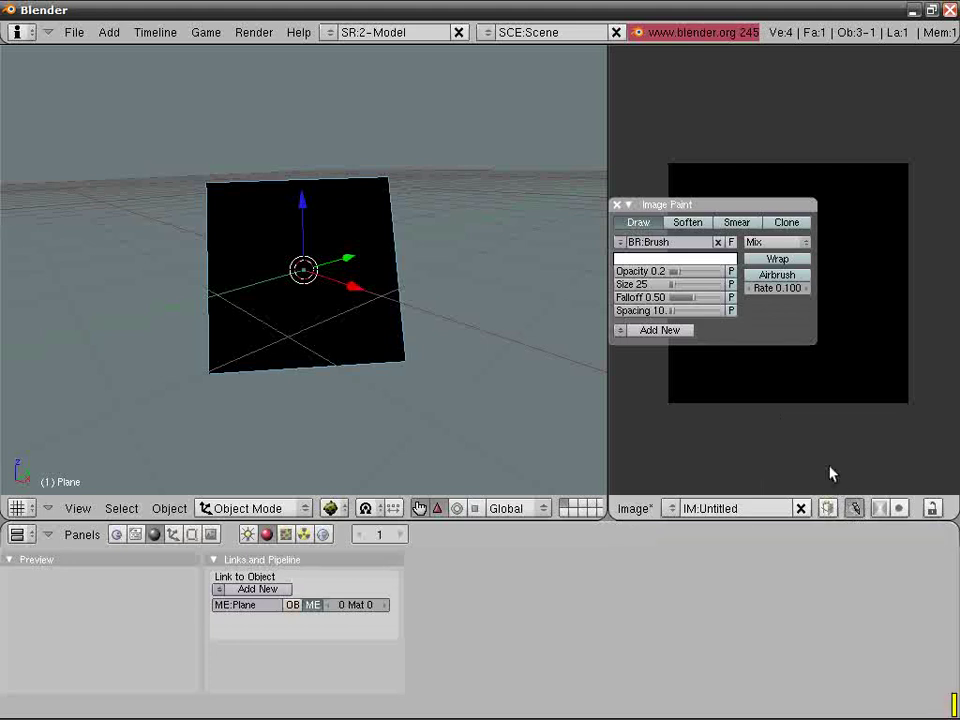
left_click(700, 260)
left_click(572, 250)
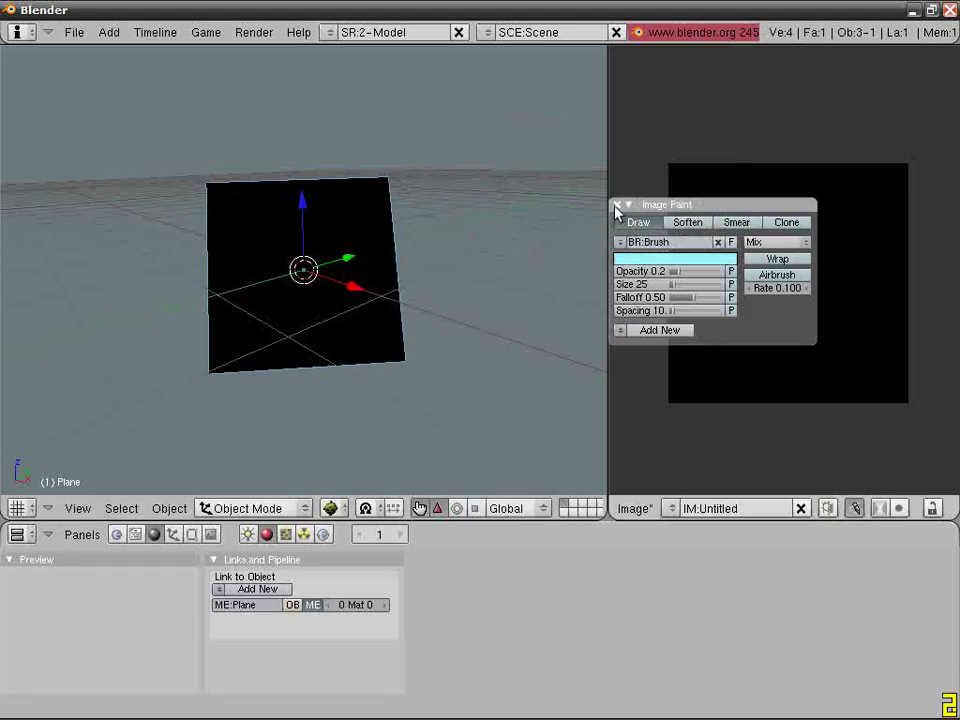
left_click(616, 206)
left_click_drag(740, 360, 728, 336)
mouse_move(838, 316)
left_mouse_down()
mouse_move(830, 283)
mouse_move(804, 300)
left_mouse_up()
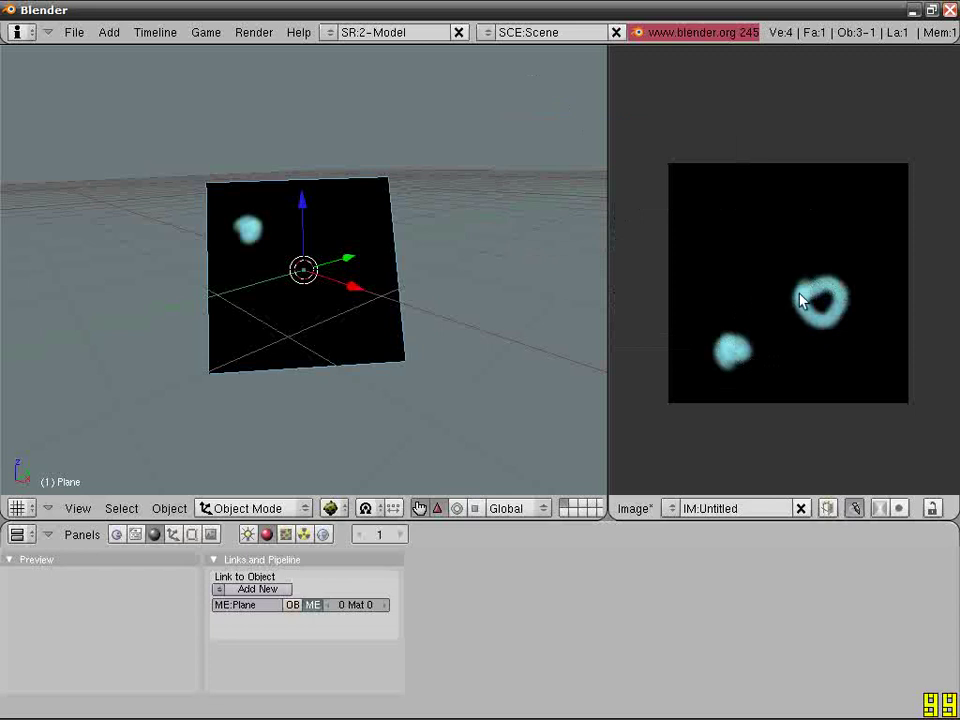
mouse_move(772, 232)
left_mouse_down()
mouse_move(761, 231)
mouse_move(745, 278)
left_mouse_up()
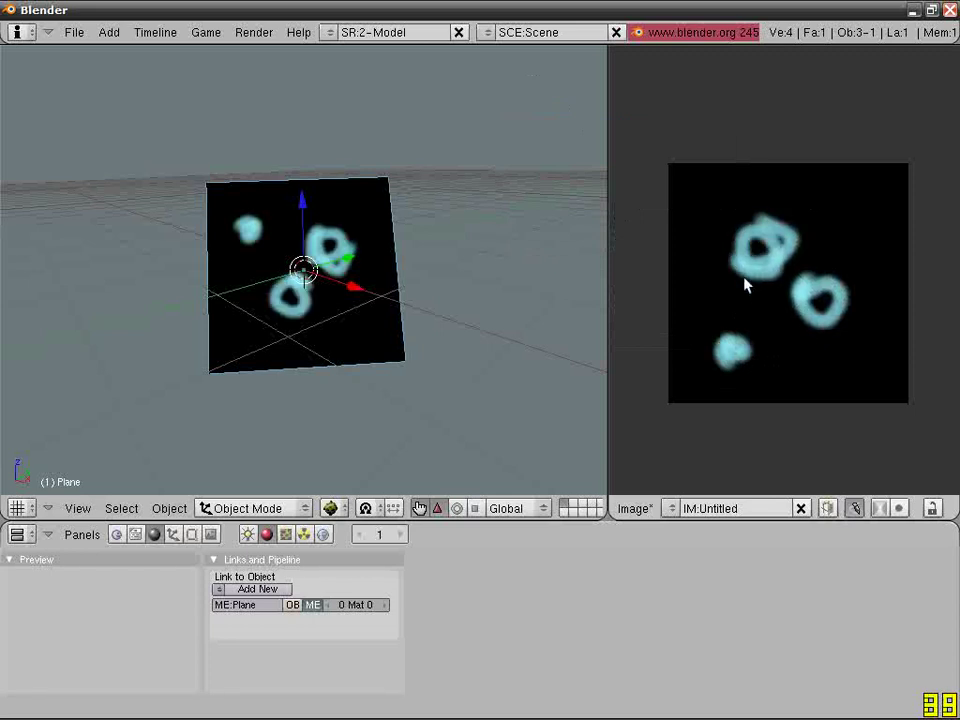
Step: Set a larger brush at 0.1 opacity in pale green and brush soft cloud strokes
key("c")
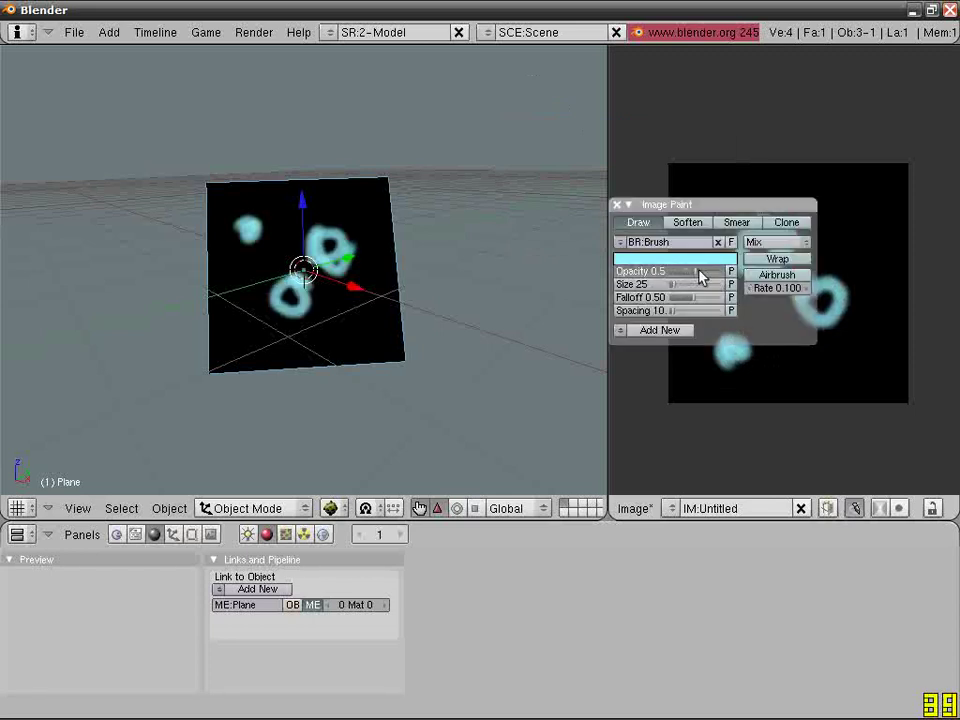
mouse_move(698, 277)
left_mouse_down()
mouse_move(692, 285)
mouse_move(677, 274)
mouse_move(696, 285)
left_mouse_up()
left_click(675, 259)
left_click(556, 247)
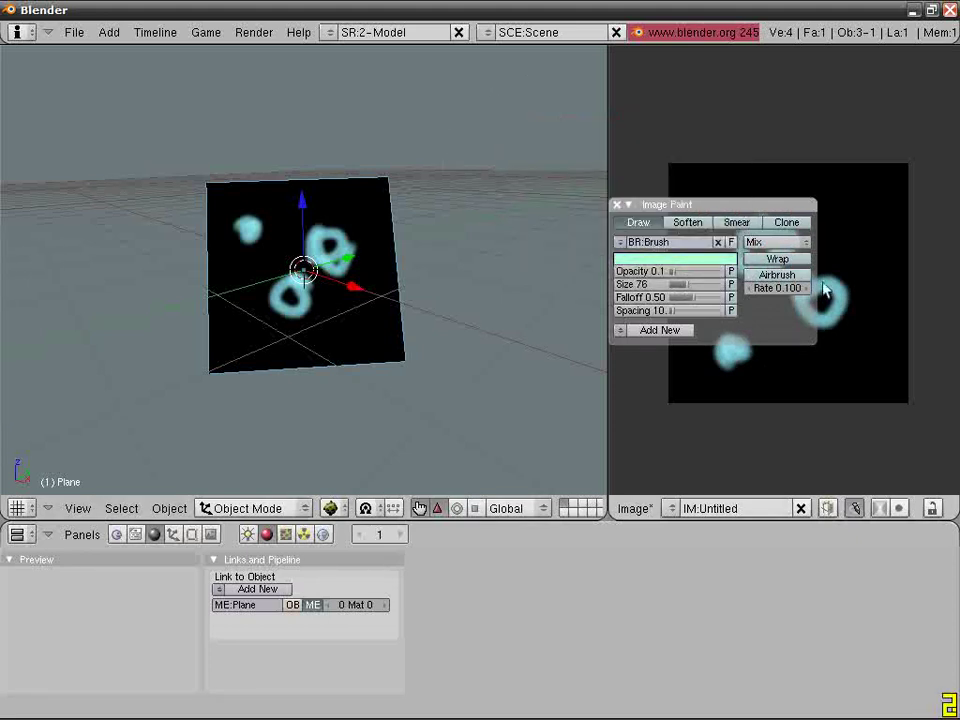
key("c")
mouse_move(759, 281)
left_mouse_down()
mouse_move(808, 272)
mouse_move(843, 331)
mouse_move(838, 225)
mouse_move(853, 240)
mouse_move(771, 200)
mouse_move(722, 229)
mouse_move(746, 232)
mouse_move(791, 357)
mouse_move(766, 371)
mouse_move(821, 350)
mouse_move(789, 303)
mouse_move(865, 420)
left_mouse_up()
key("alt+r")
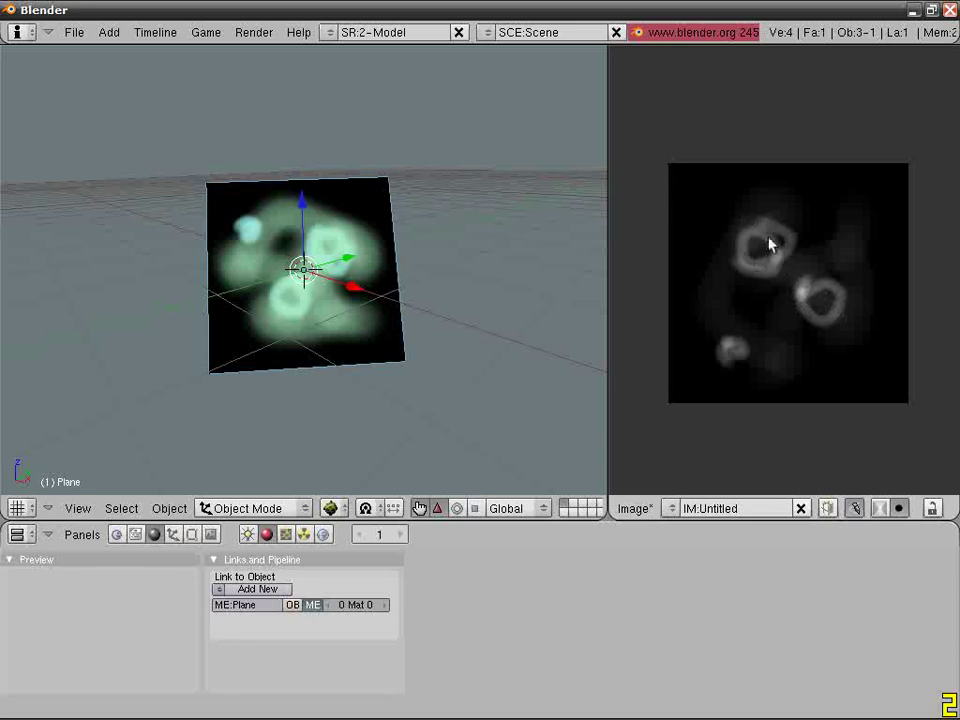
Step: Toggle the image editor's alpha display to view the cloud over a checkerboard, then on black
left_click(899, 508)
left_click(879, 508)
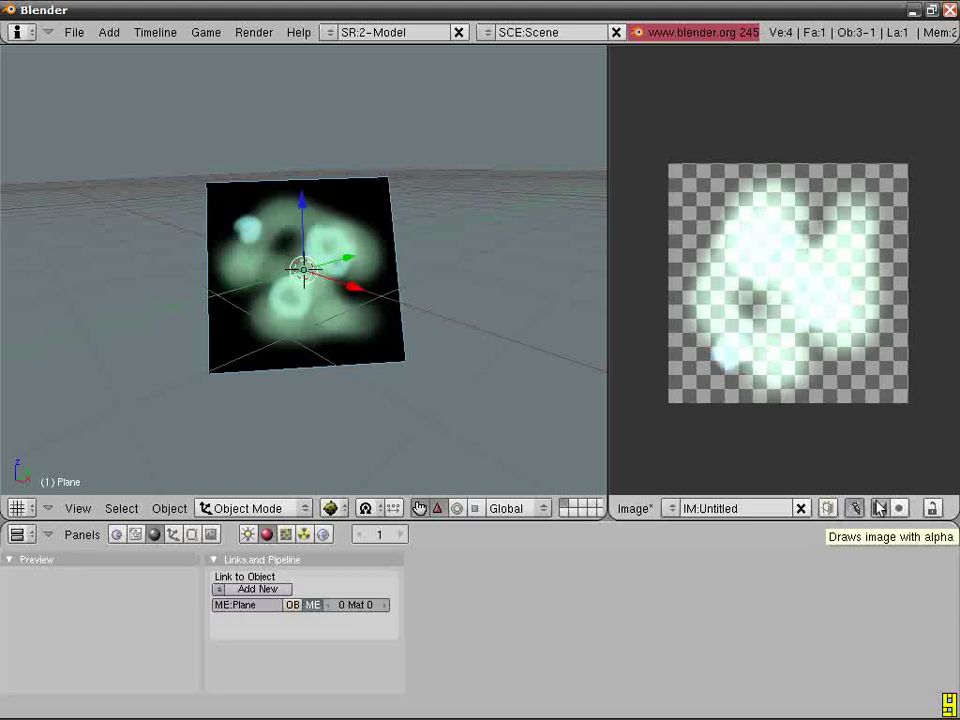
left_click(879, 508)
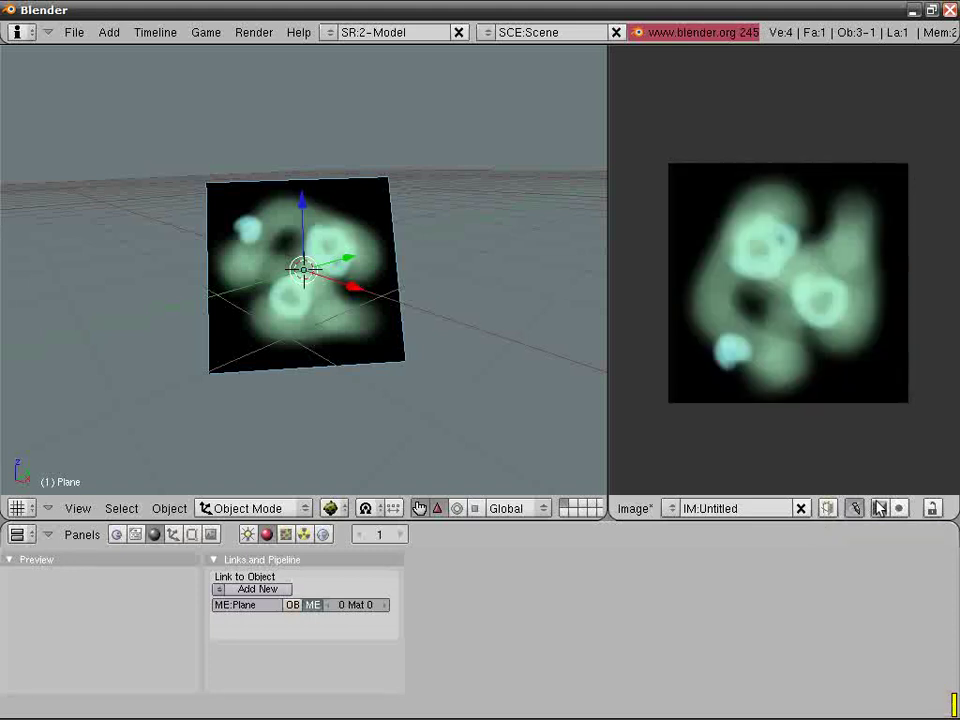
middle_click_drag(330, 380, 236, 279)
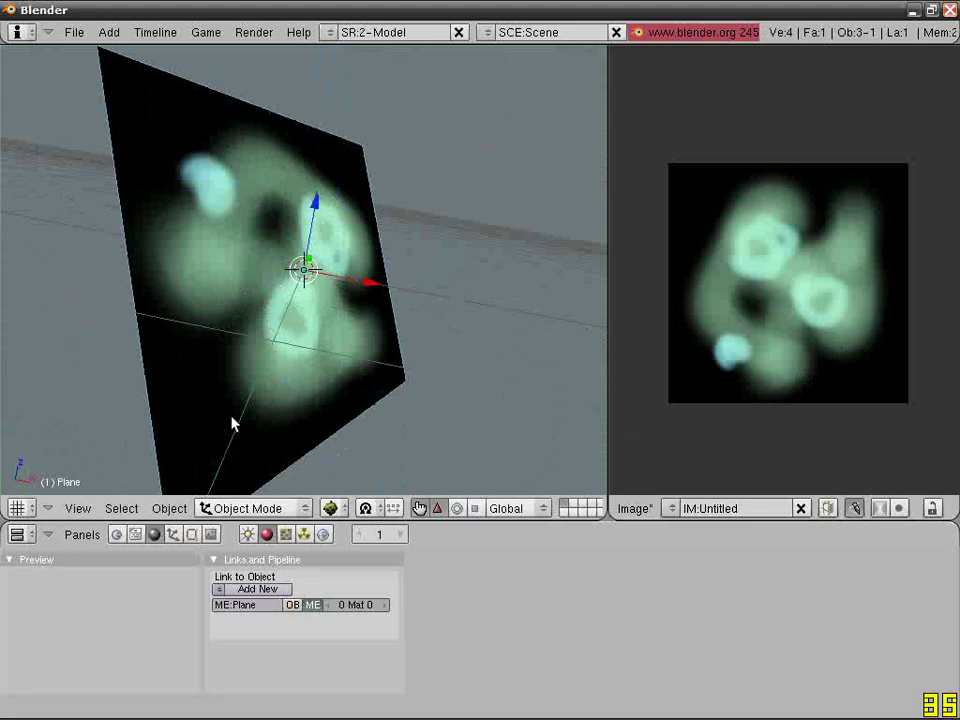
Step: Enter UV face editing, show mesh settings, and orbit so the textured side faces the view
key("f")
left_click(211, 534)
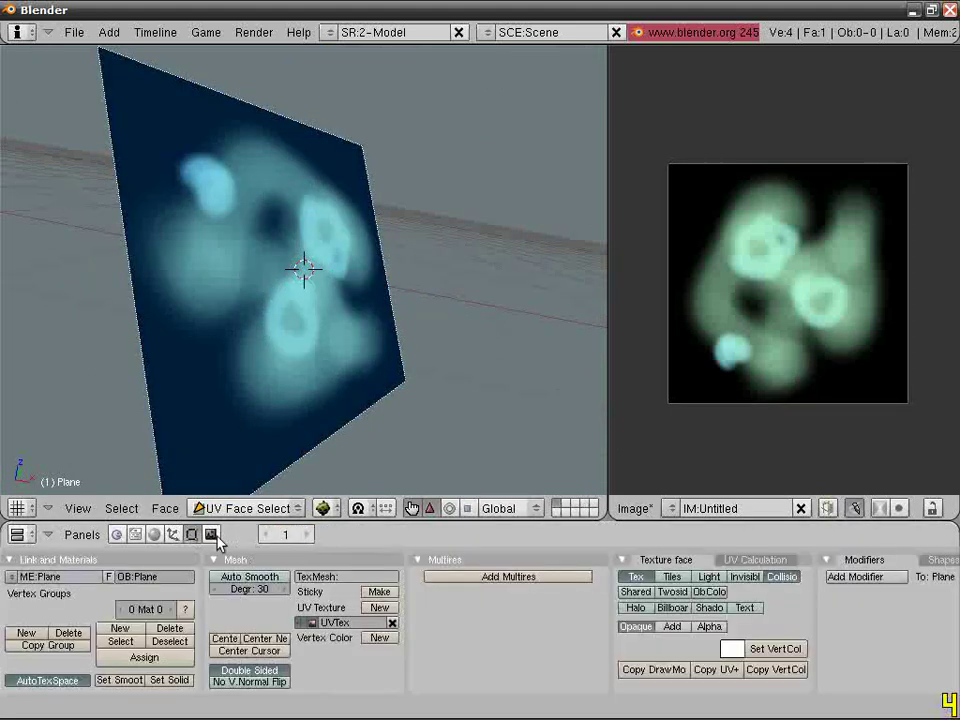
middle_click_drag(440, 410, 439, 315)
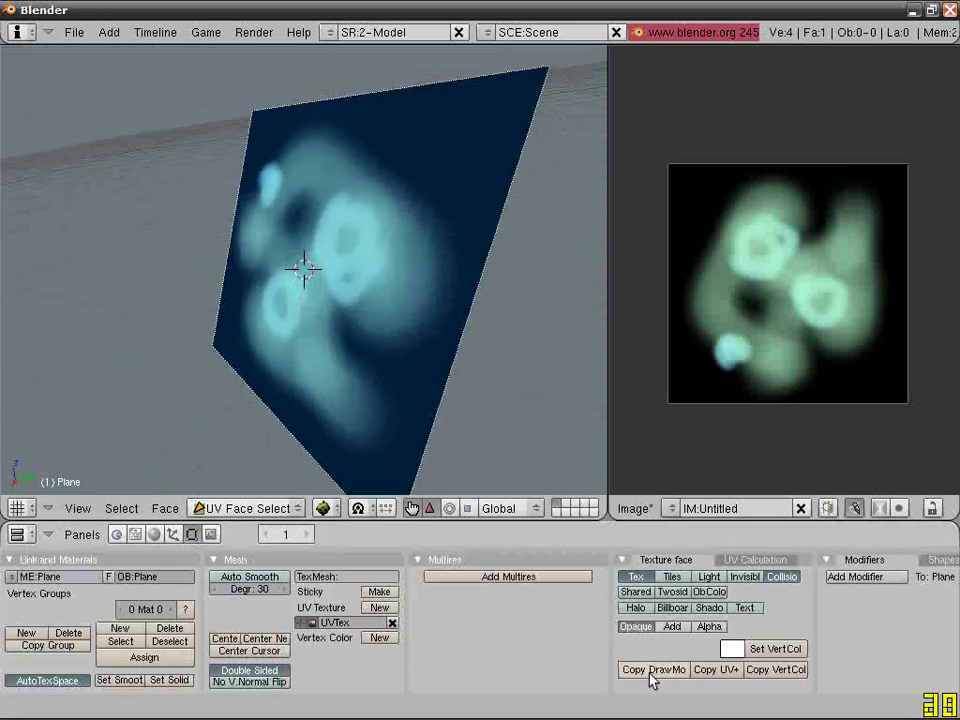
middle_click_drag(448, 469, 580, 520)
middle_click_drag(470, 440, 308, 350)
Step: Duplicate the plane with Shift+D, place the copy beside it, and select its face
key("Tab")
scroll(330, 350, "down", 2)
key("shift+d")
left_click(510, 366)
key("f")
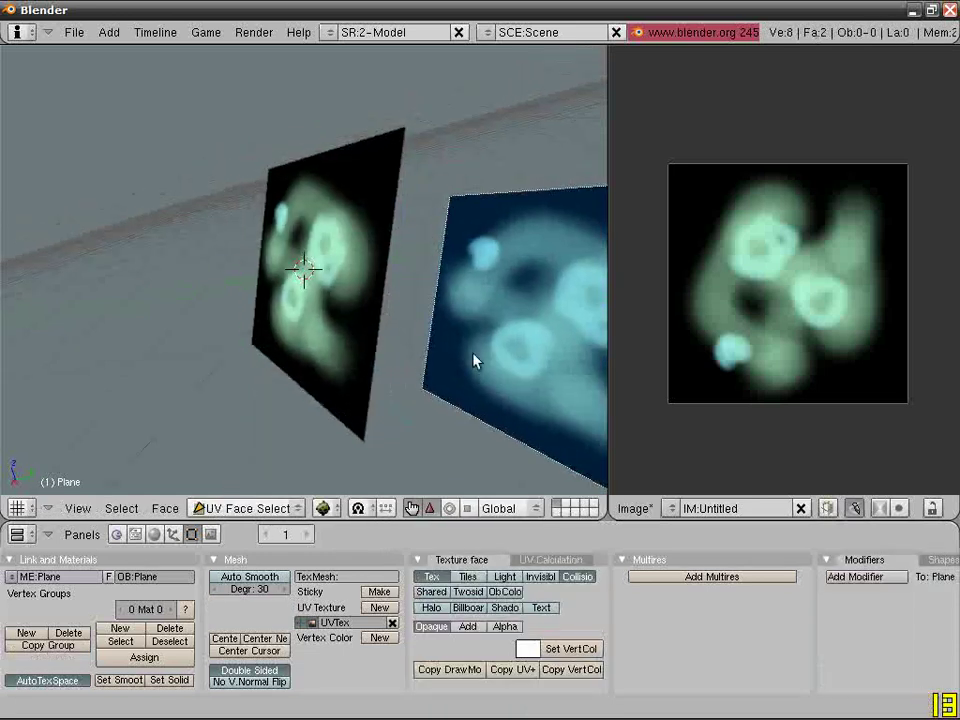
middle_click_drag(472, 360, 322, 378)
right_click(398, 371)
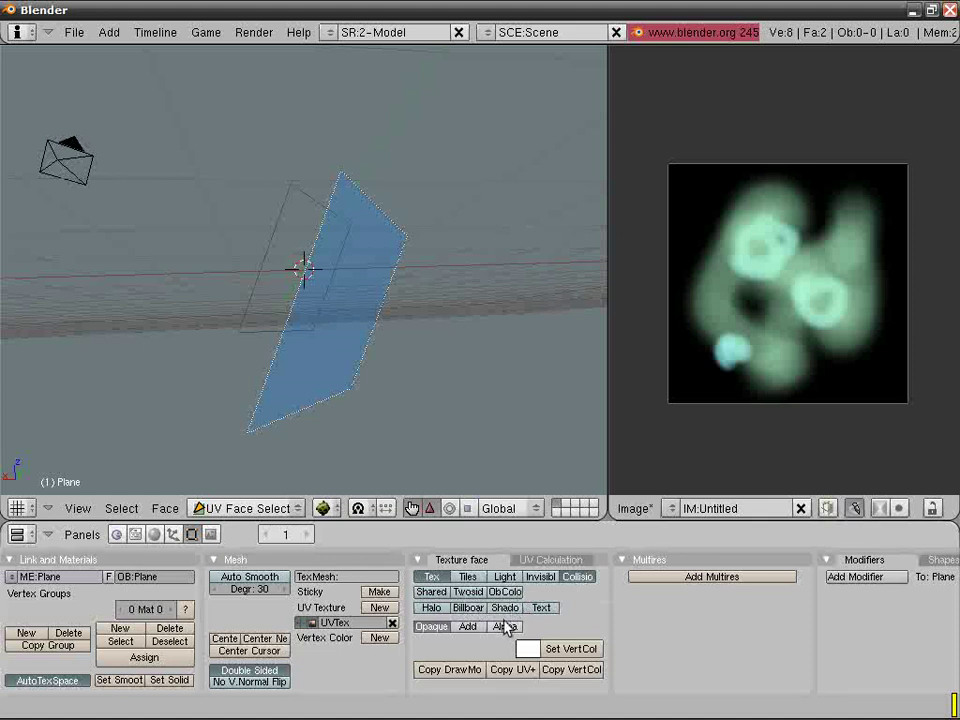
Step: Set both planes' faces to Alpha draw mode, copying the draw mode across faces
left_click(504, 627)
middle_click_drag(400, 470, 354, 377)
key("a")
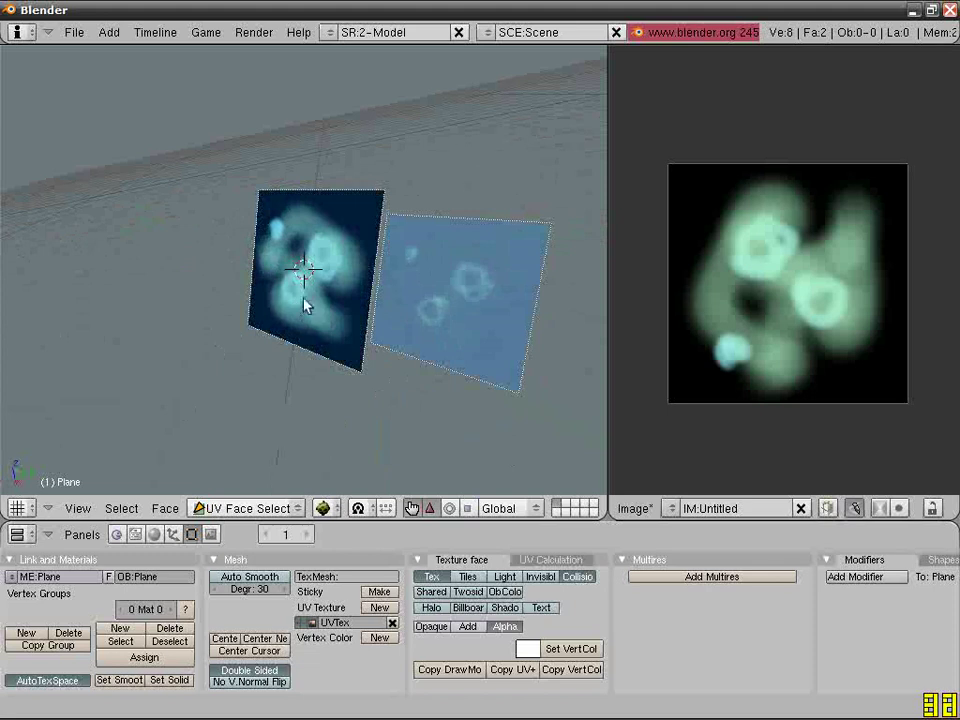
left_click(441, 670)
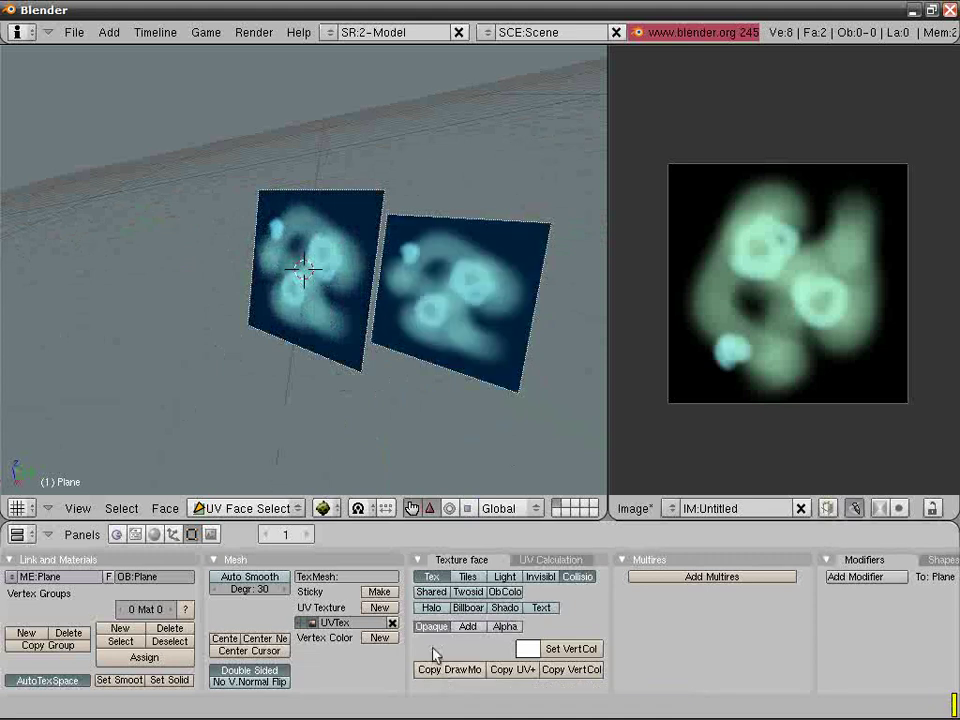
middle_click_drag(444, 390, 389, 325)
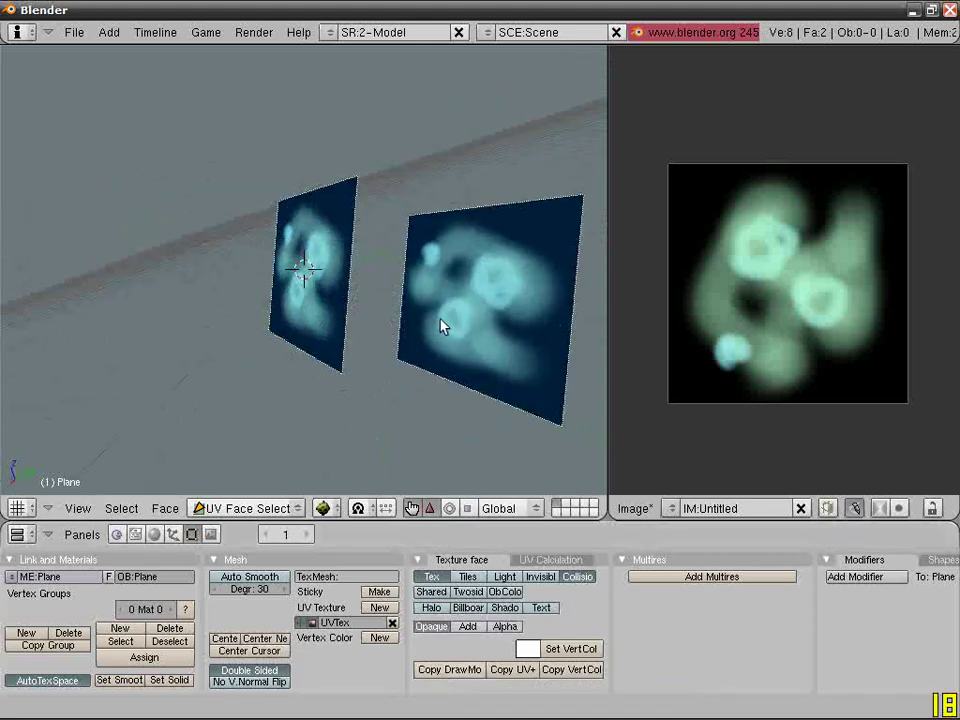
right_click(441, 326)
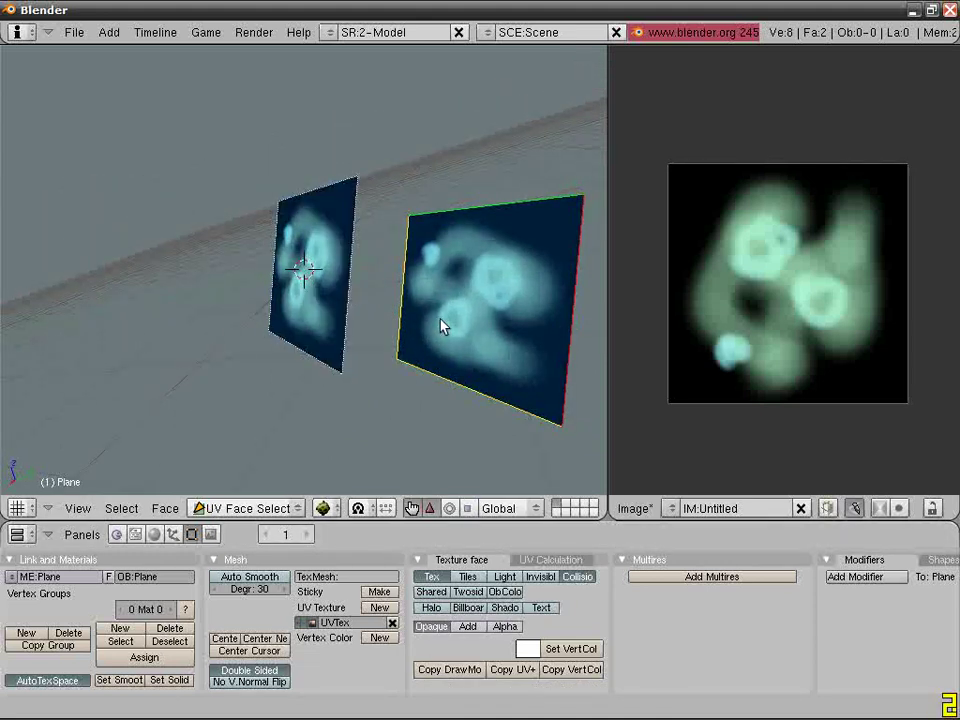
left_click(500, 627)
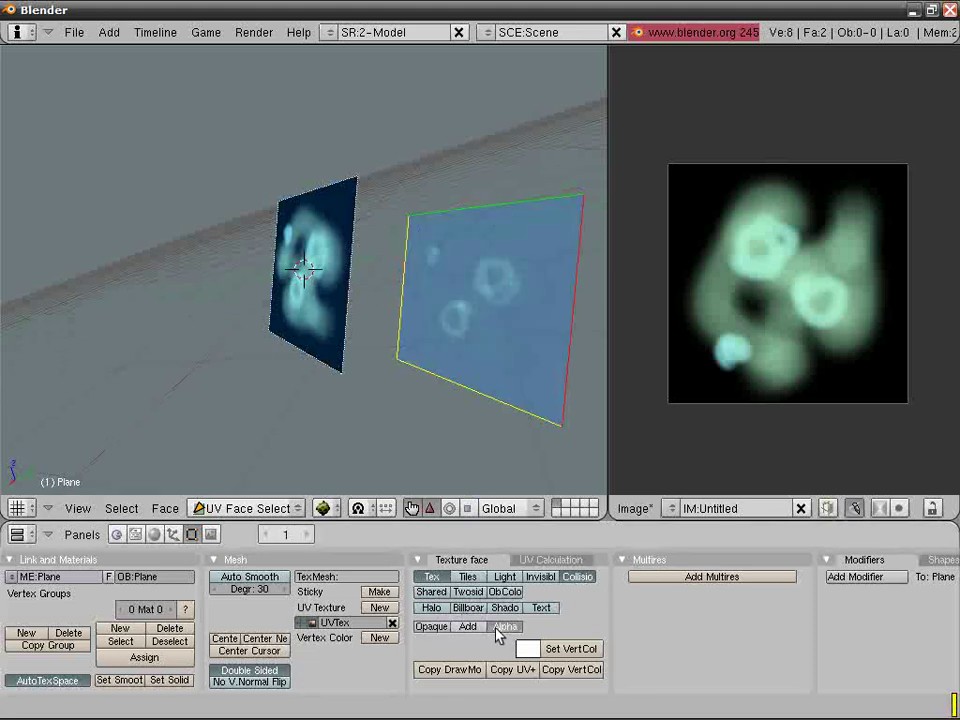
left_click(455, 669)
Step: Reselect the faces in UV Face Select and enable Twosided on them
middle_click_drag(300, 385, 109, 264)
key("f")
scroll(195, 268, "up", 3)
middle_click_drag(195, 268, 293, 328)
key("f")
right_click(606, 366)
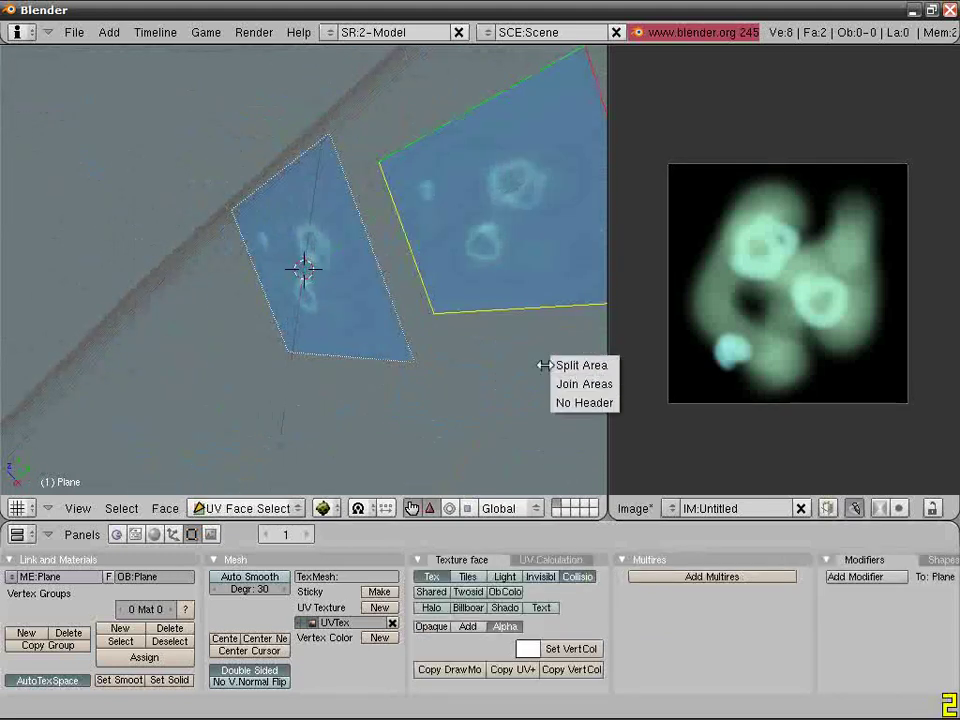
middle_click_drag(338, 120, 318, 336)
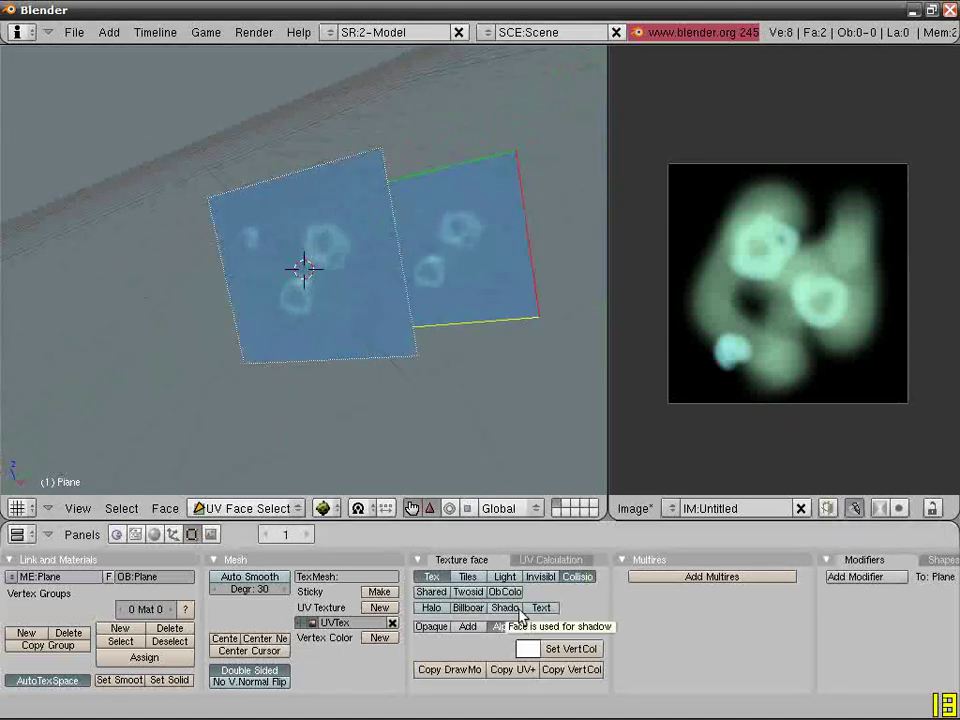
middle_click_drag(489, 491, 495, 409)
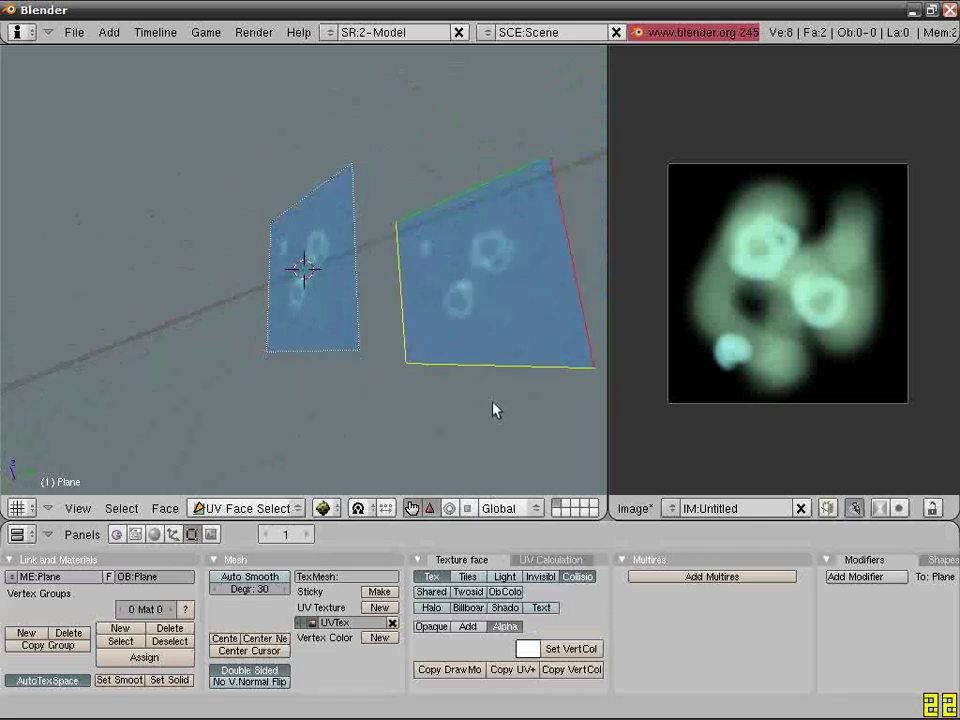
left_click(470, 592)
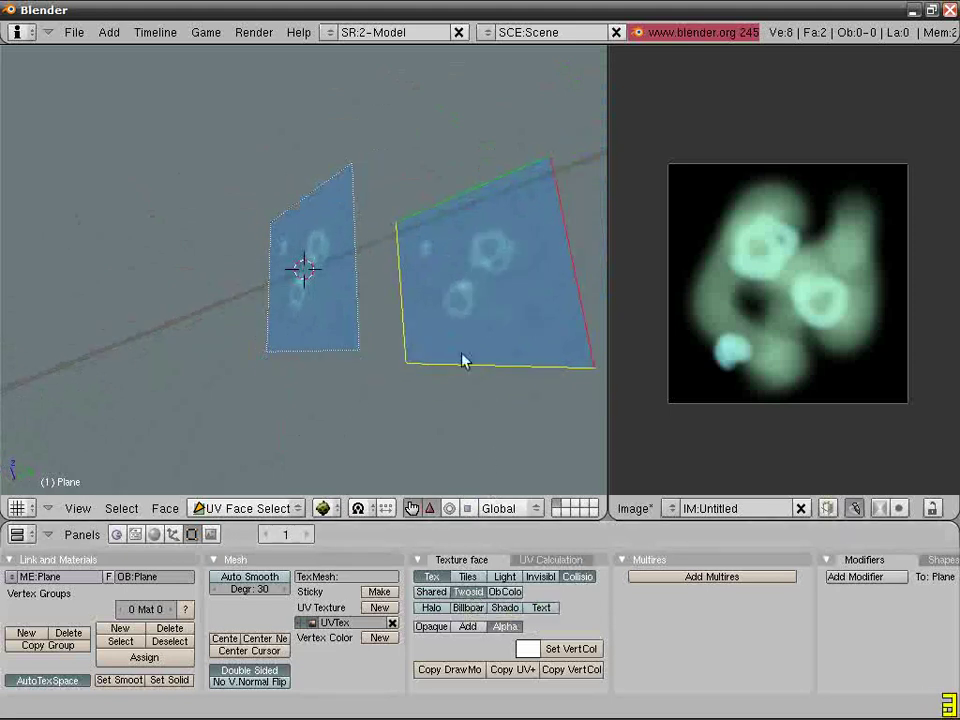
middle_click_drag(446, 339, 360, 322)
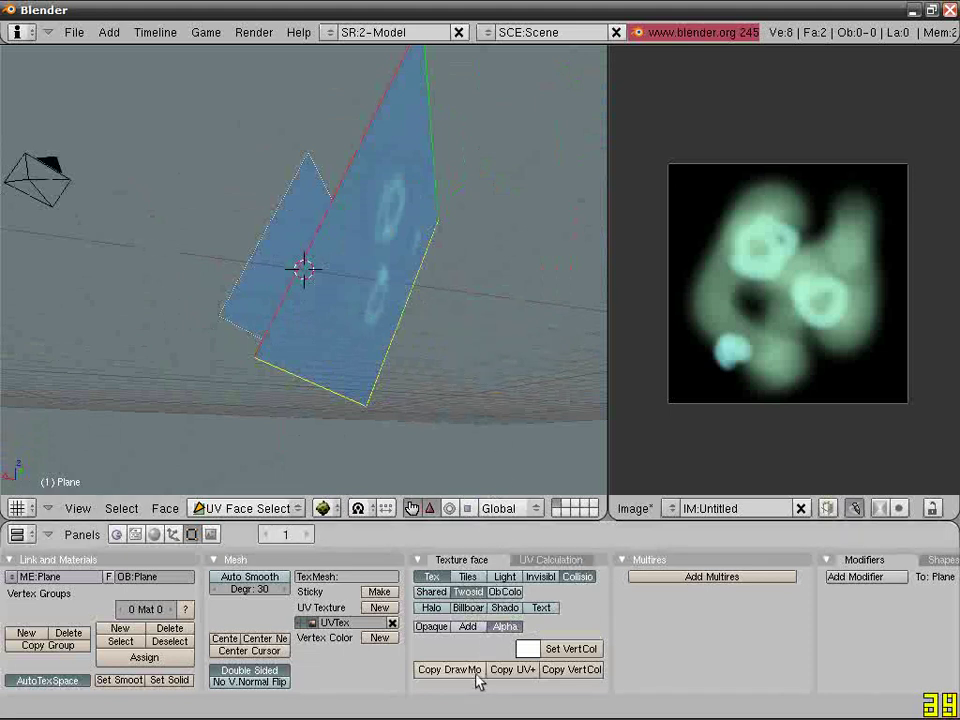
middle_click_drag(360, 400, 257, 300)
Step: Test-render the planes with F12, close the result, and switch to camera view
key("f")
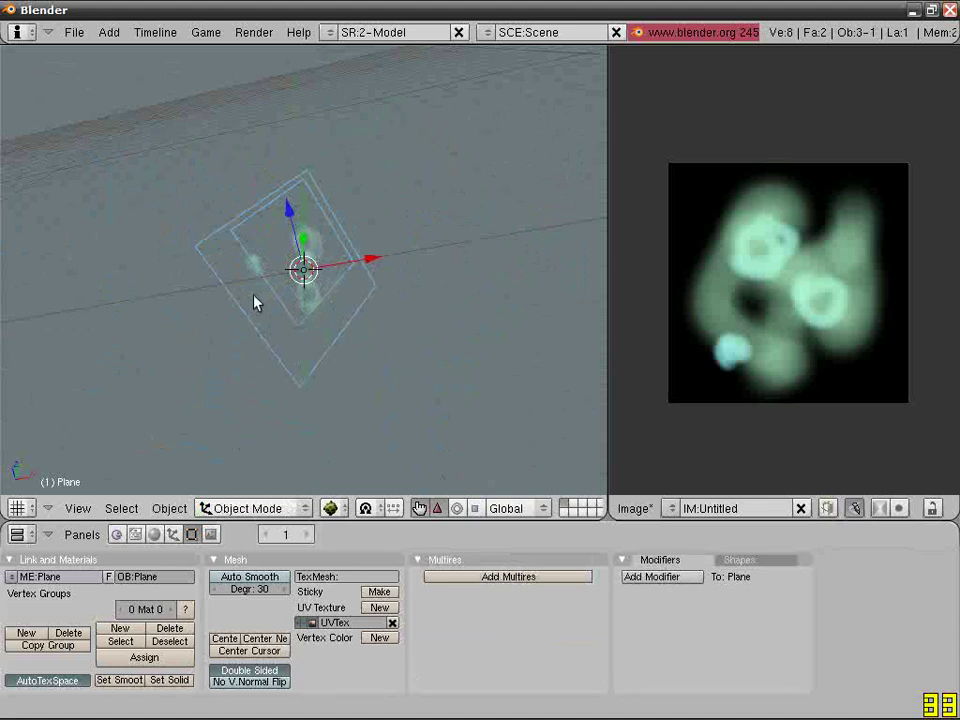
key("F12")
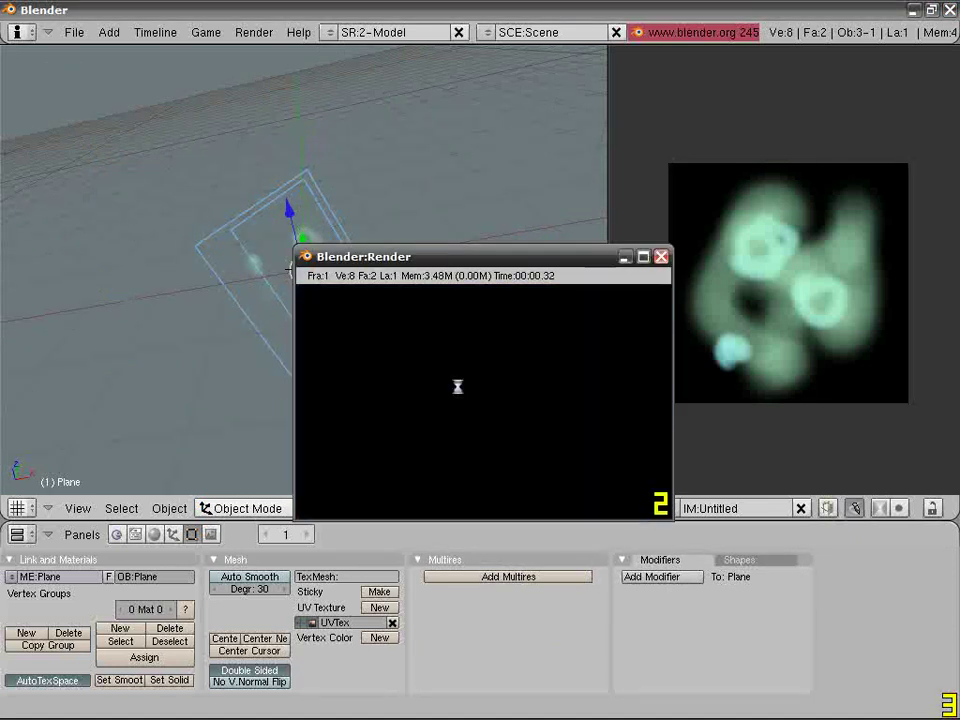
key("F12")
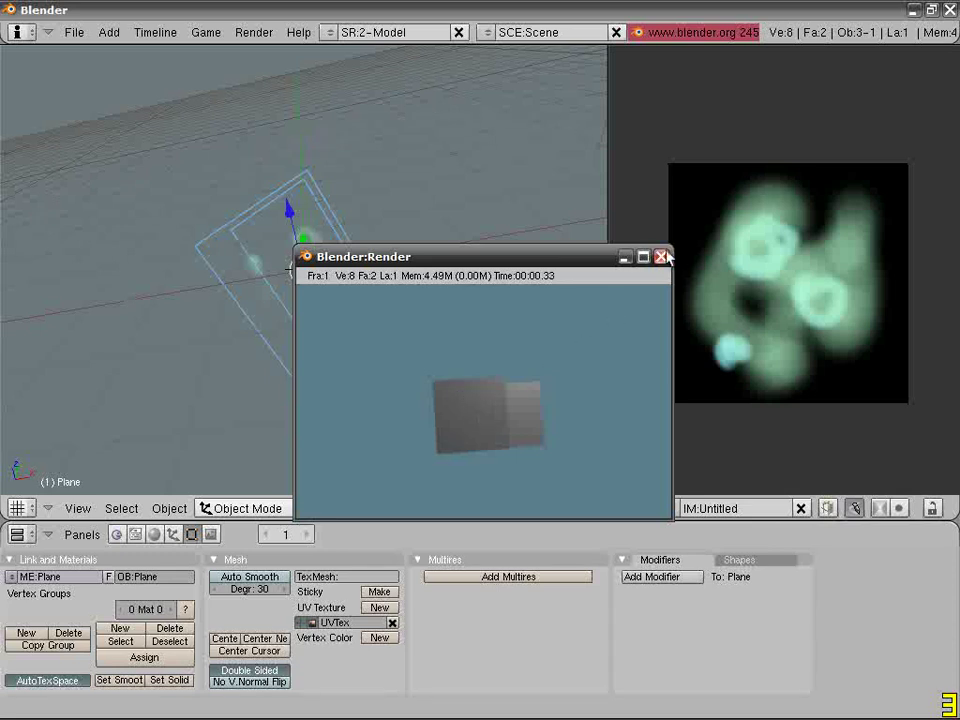
left_click(661, 257)
middle_click_drag(416, 229, 290, 360)
key("KP_0")
Step: Add a new material with TexFace and Shadeless enabled, then test-render and close the result
key("F5")
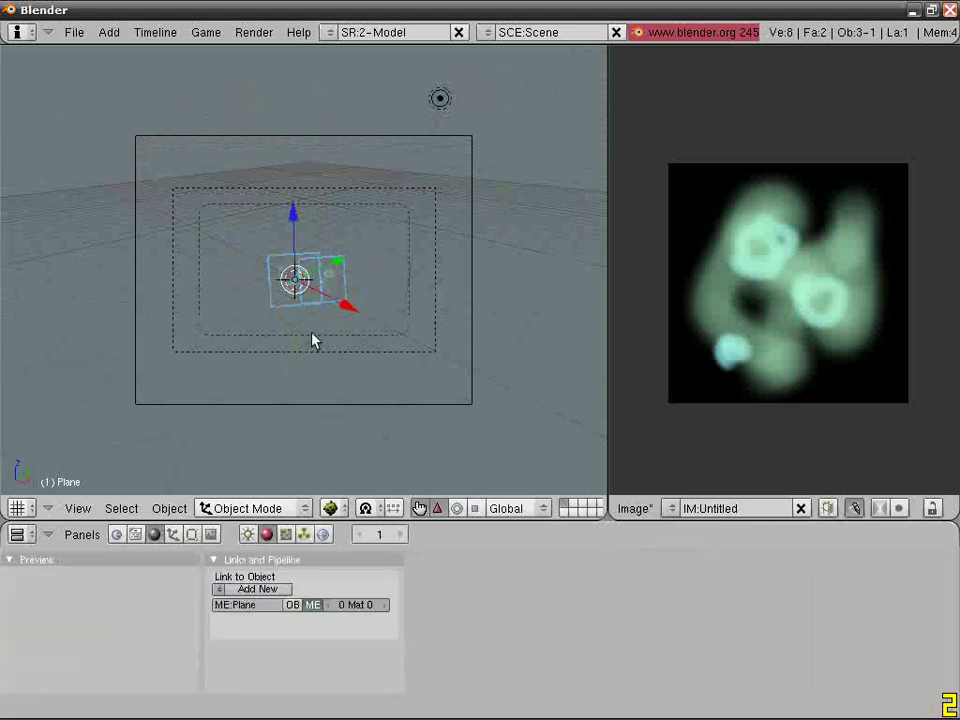
left_click(218, 589)
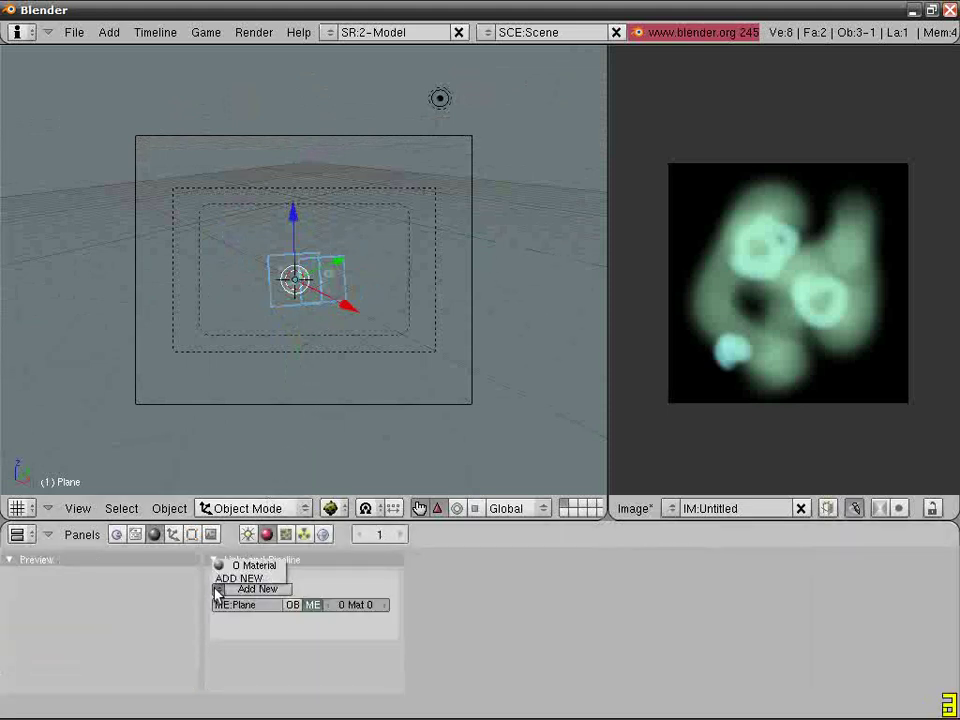
left_click(238, 578)
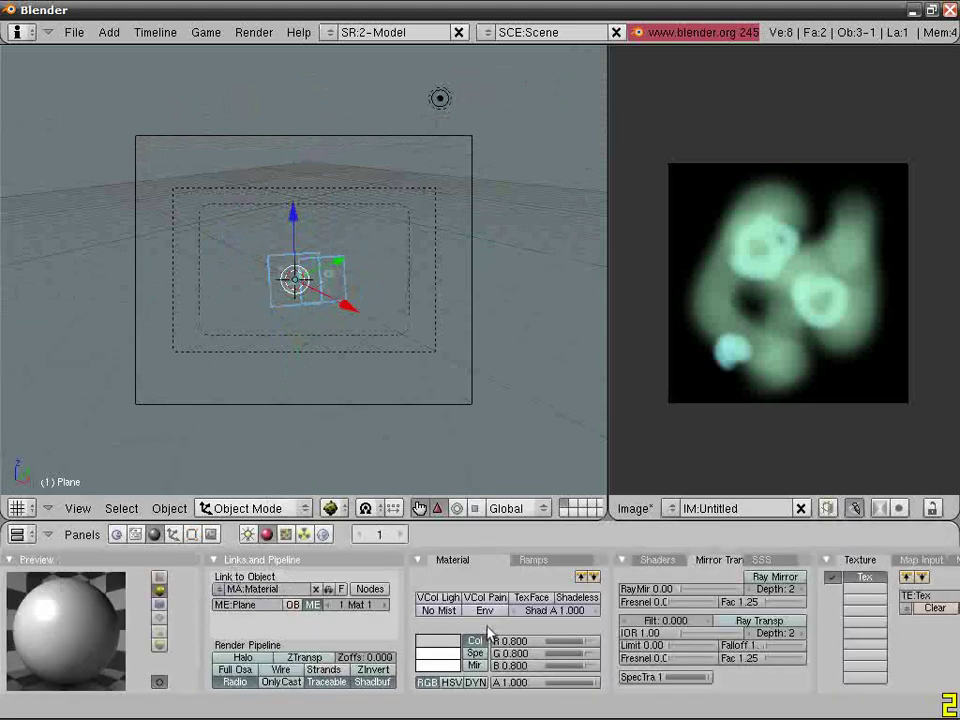
left_click(540, 598)
left_click(565, 598)
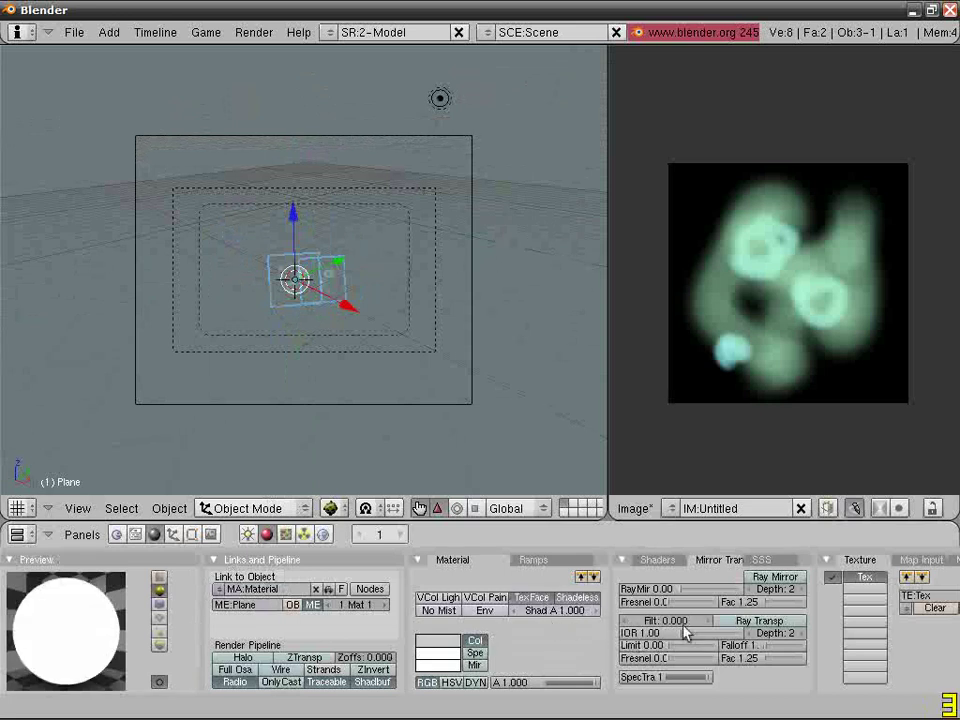
scroll(864, 583, "right", 3)
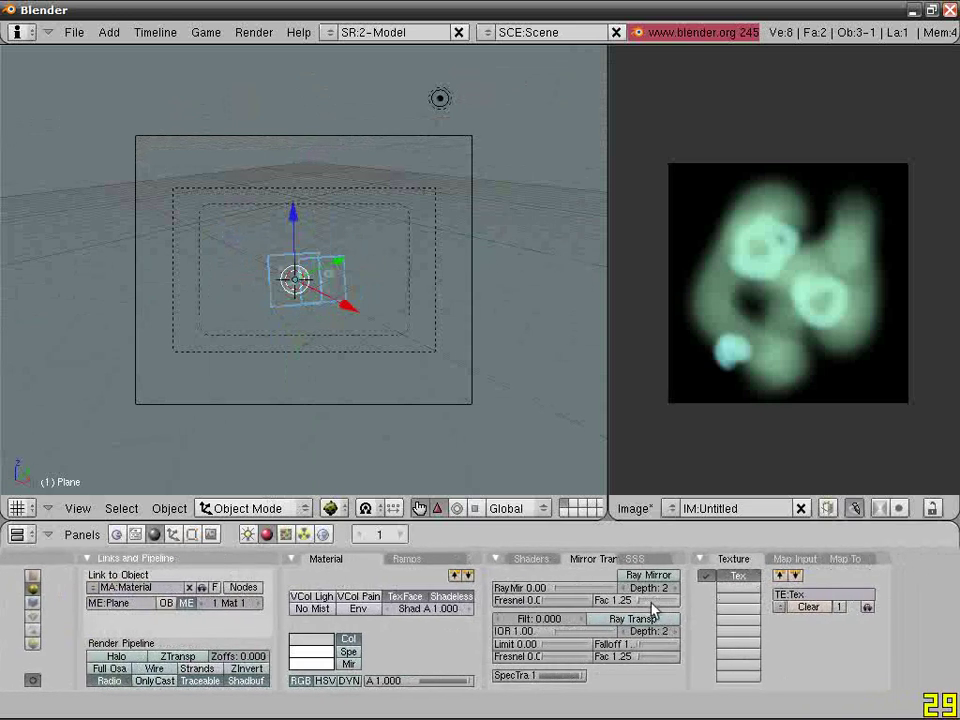
key("F12")
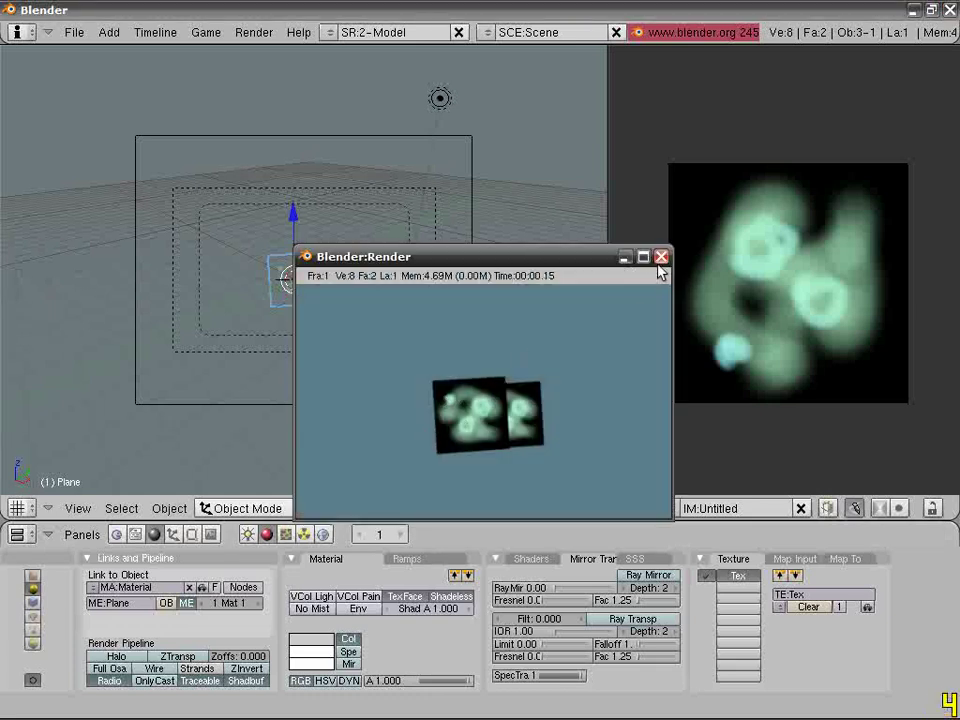
left_click(661, 257)
middle_click_drag(326, 285, 337, 323)
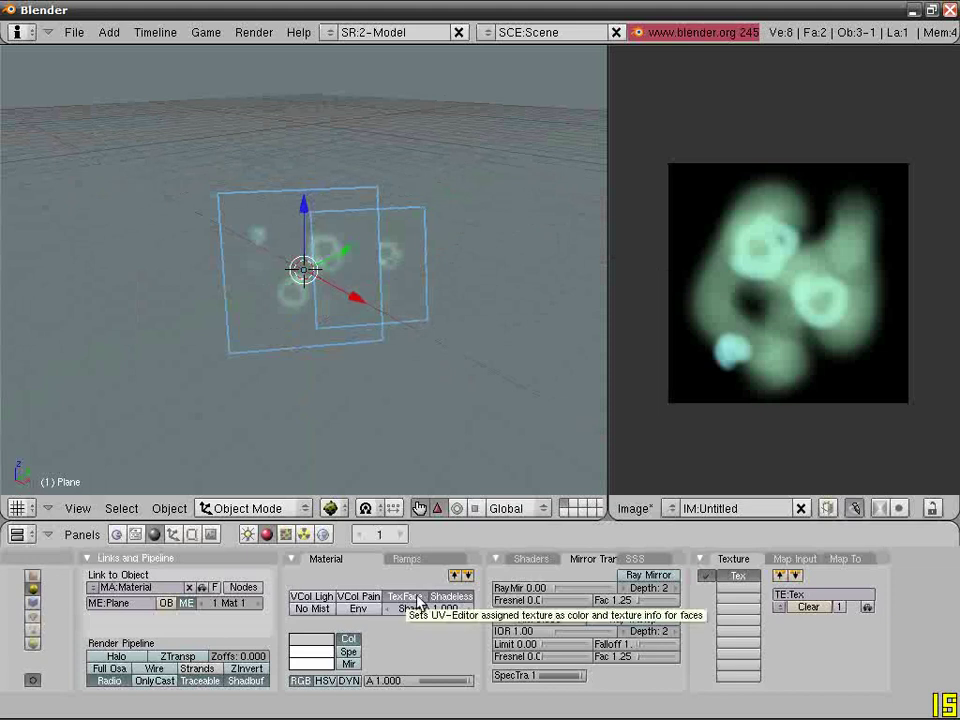
Step: Set the texture type to Image and link it to the Untitled cloud image
left_click(285, 534)
left_click(196, 602)
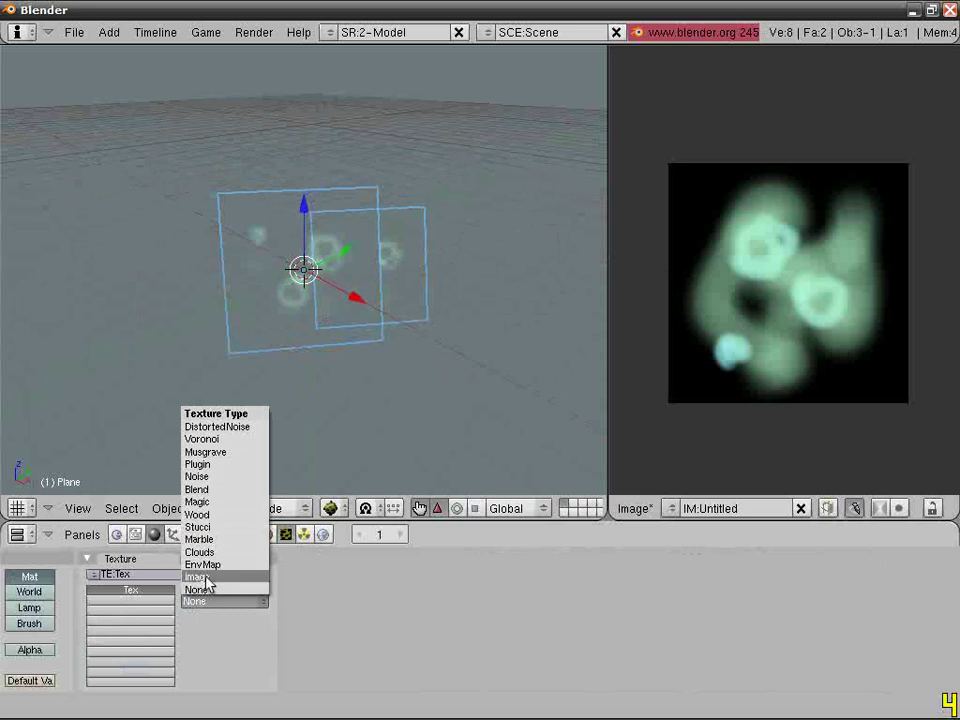
left_click(208, 580)
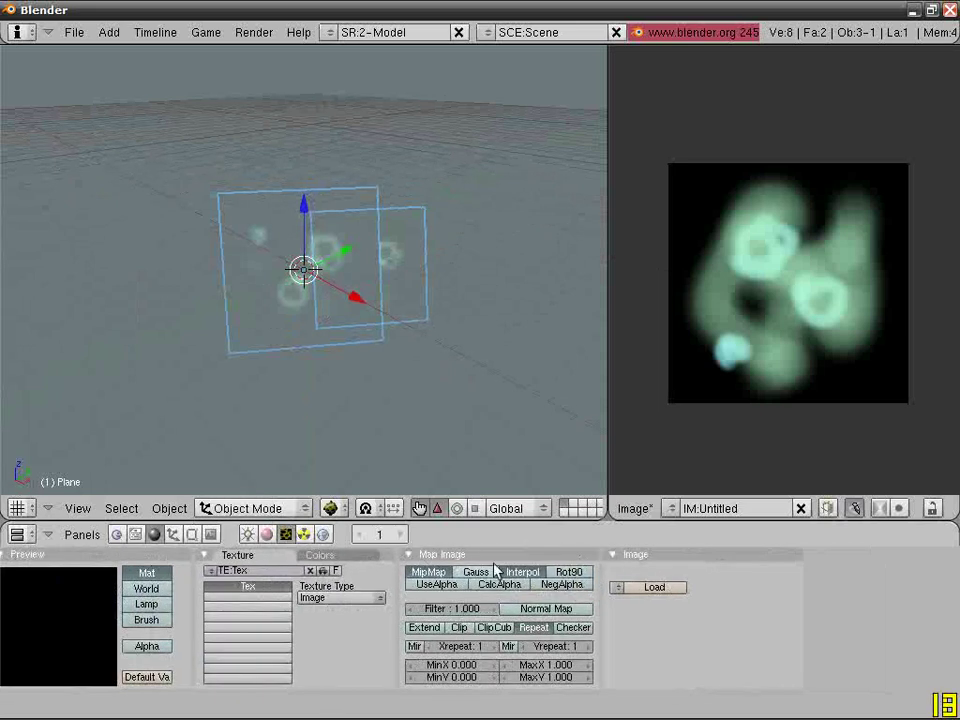
left_click(620, 588)
left_click(628, 578)
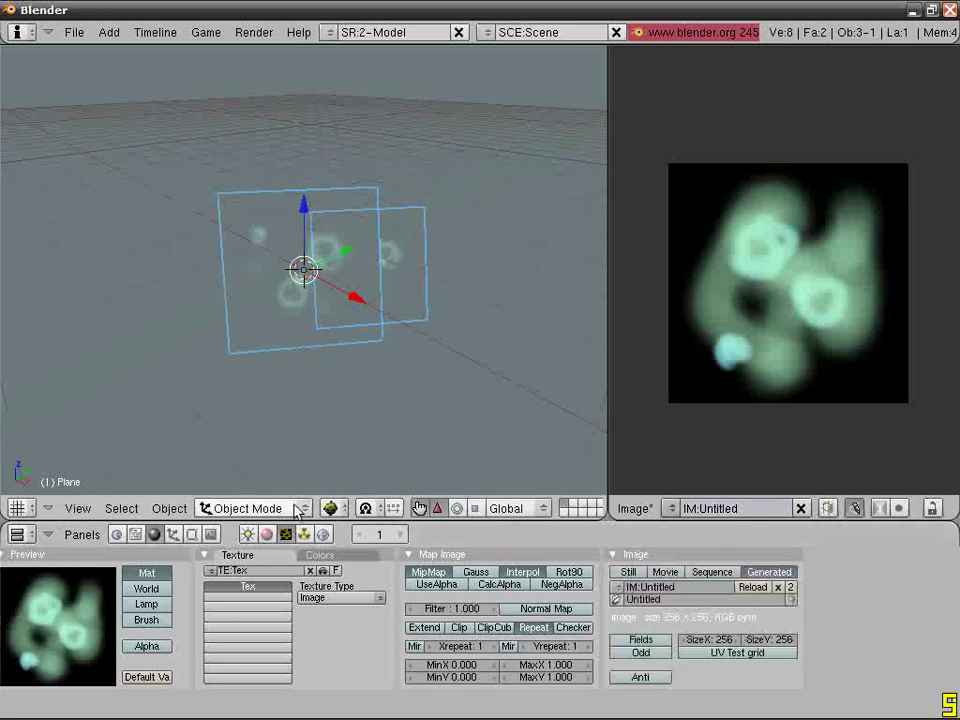
Step: Back in the material settings, set the cloud image texture's mapping to UV coordinates
left_click(266, 534)
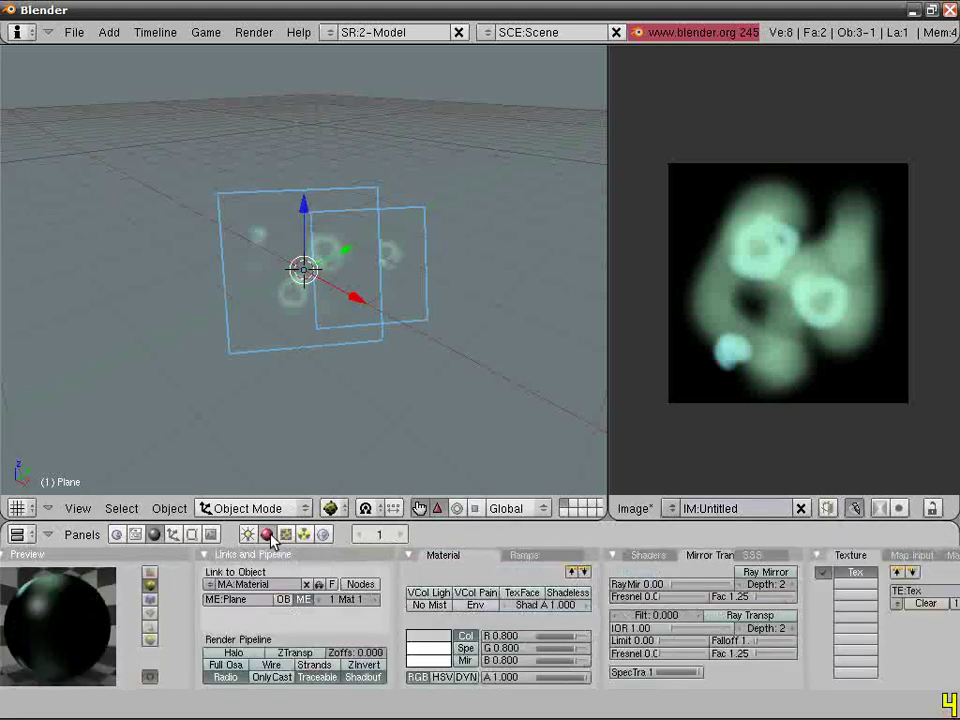
middle_click_drag(921, 602, 818, 606)
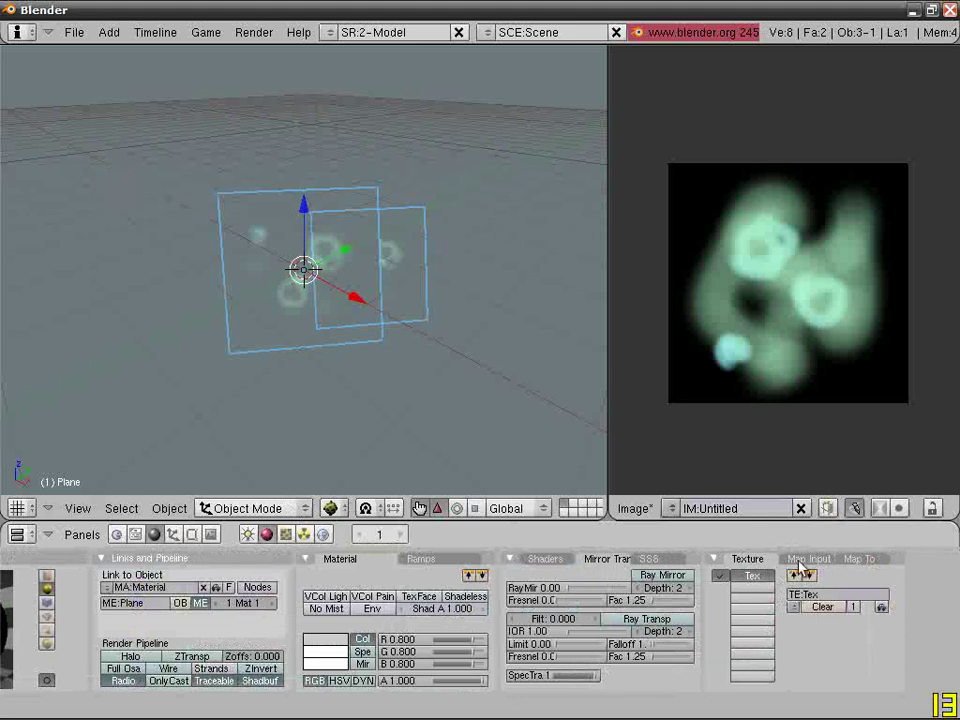
left_click(808, 558)
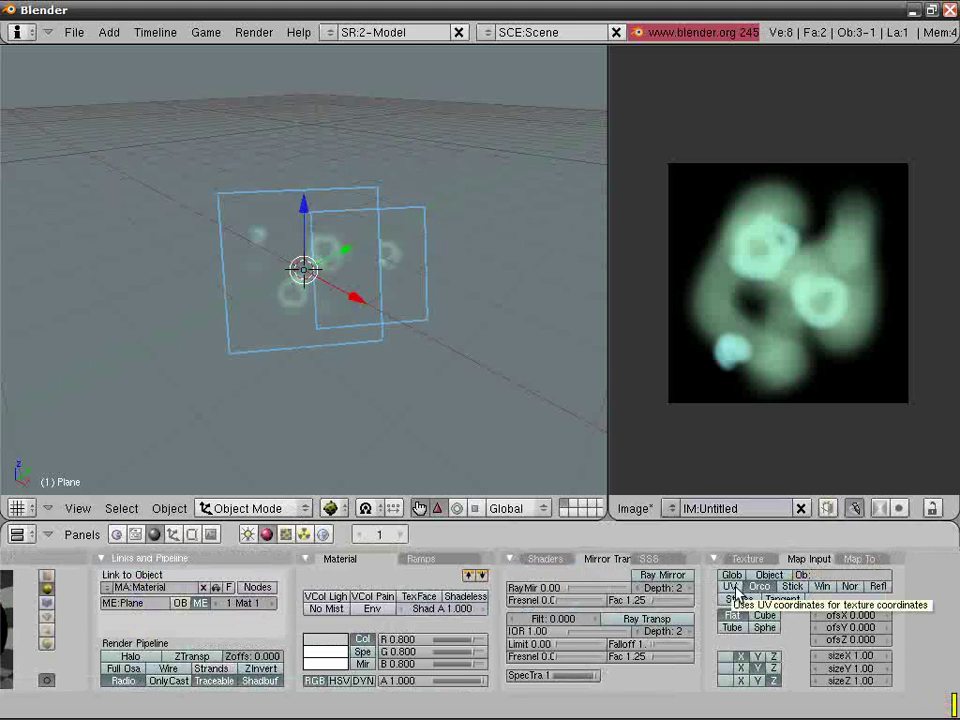
left_click(730, 588)
scroll(694, 592, "up", 2)
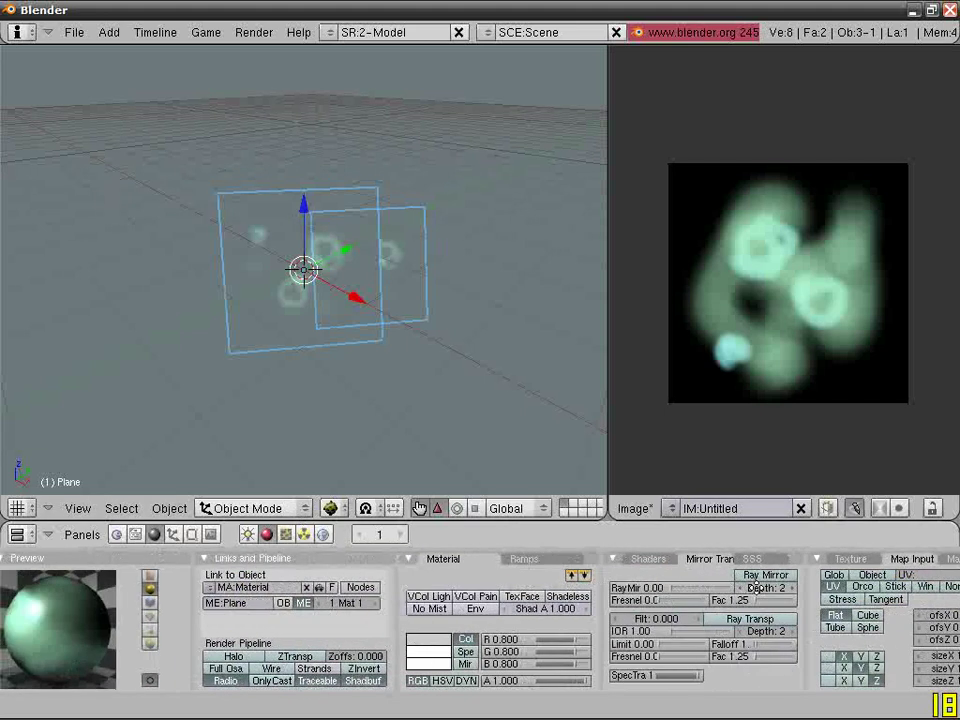
scroll(760, 566, "down", 1)
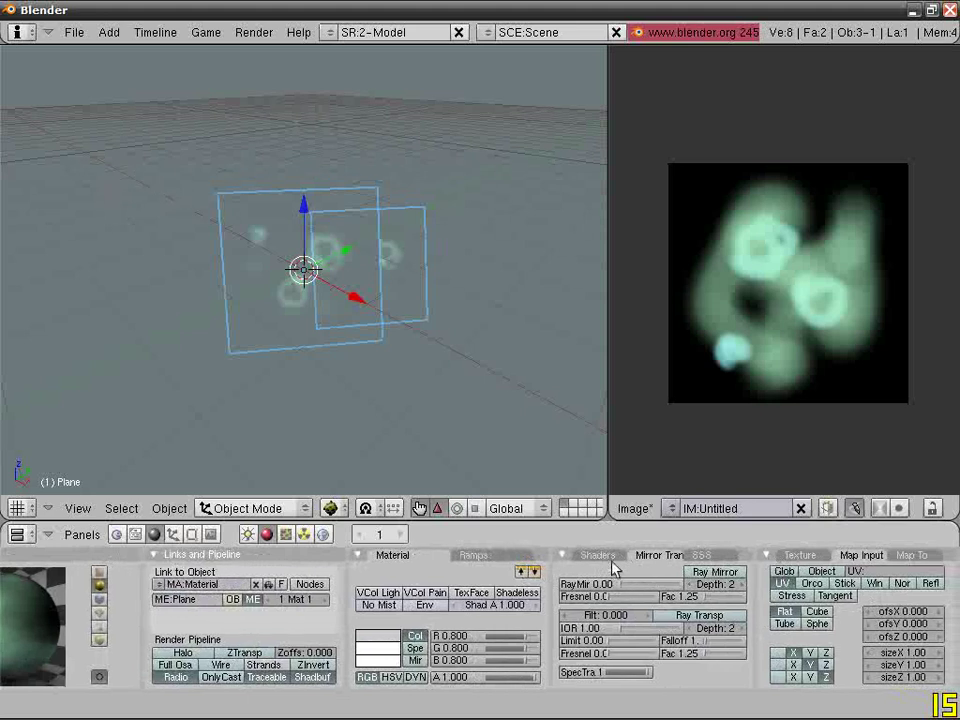
Step: Make the cloud texture affect Alpha as well as Col in its Map To settings
left_click(914, 556)
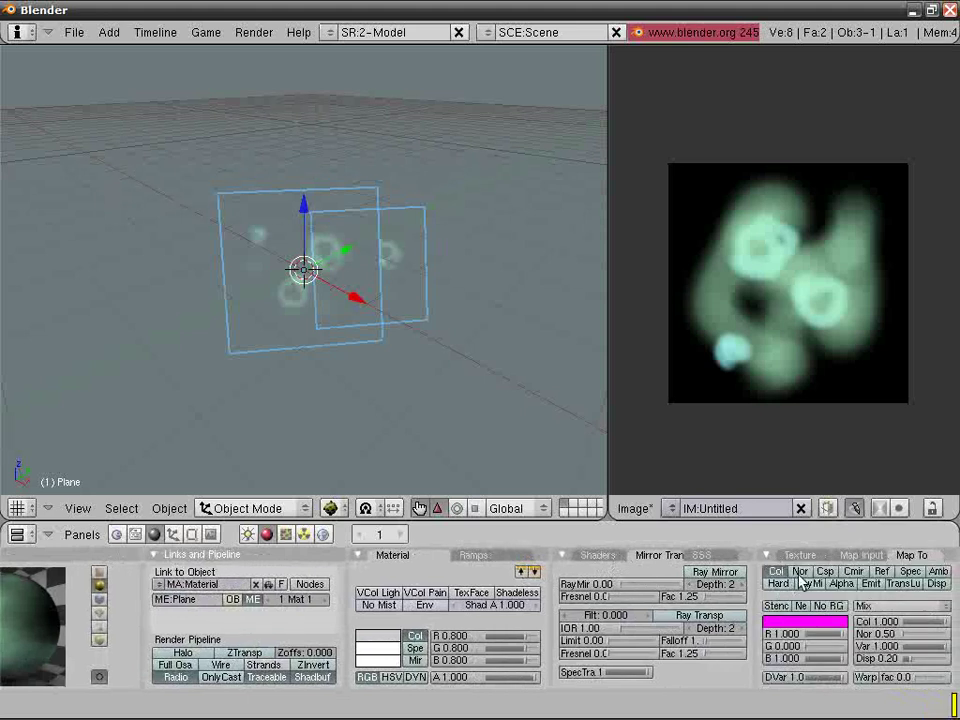
middle_click_drag(851, 583, 834, 583)
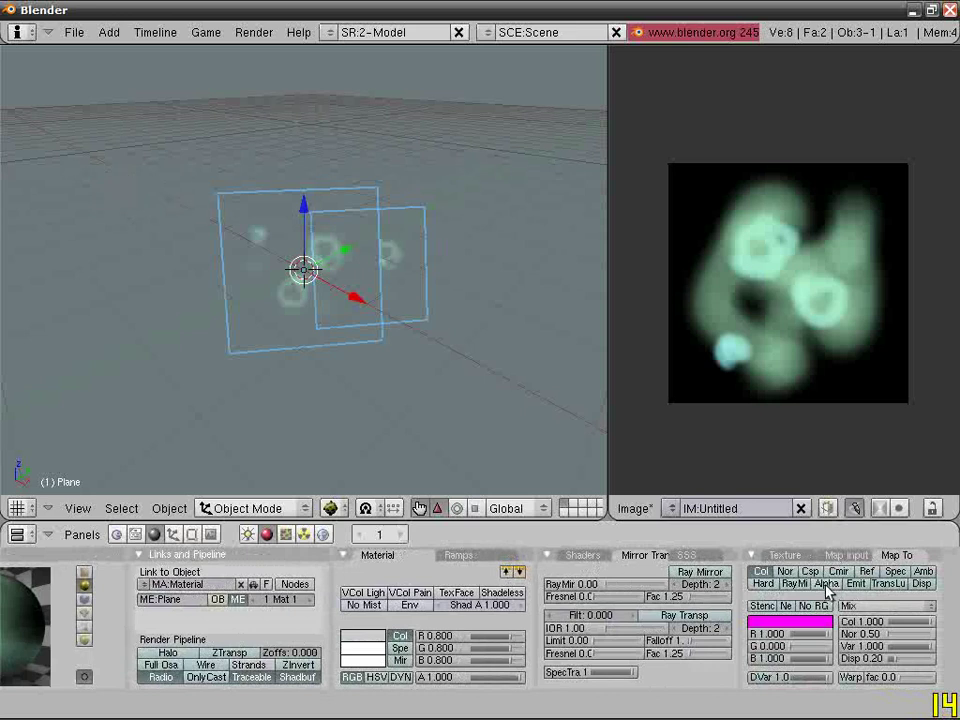
scroll(830, 585, "up", 4)
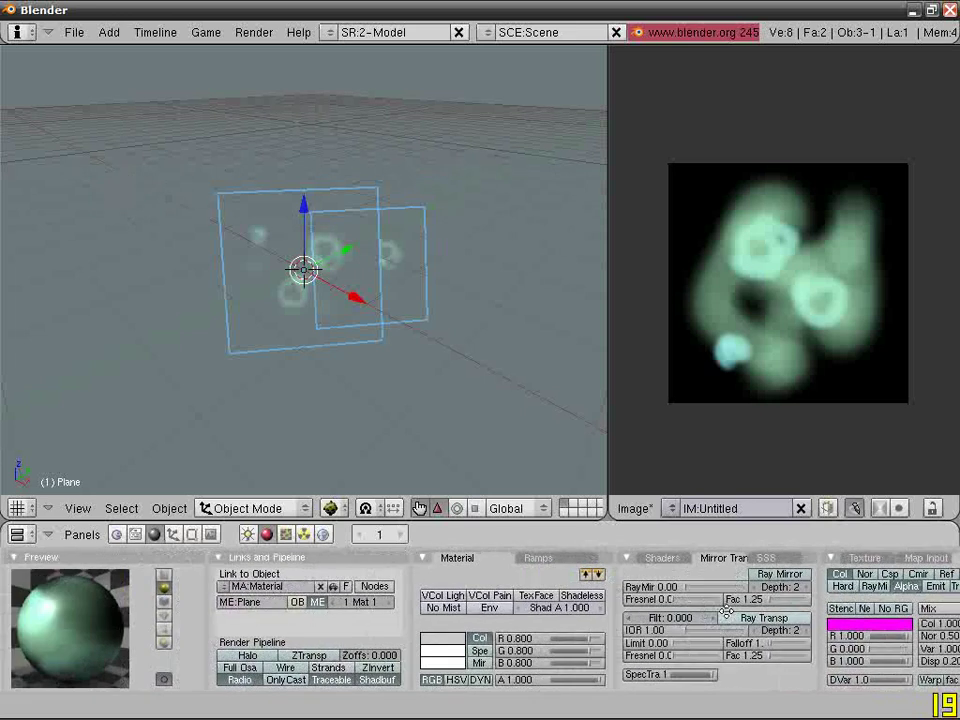
Step: Turn on Ray Transp for the material and set its alpha slider to 0
left_click(772, 615)
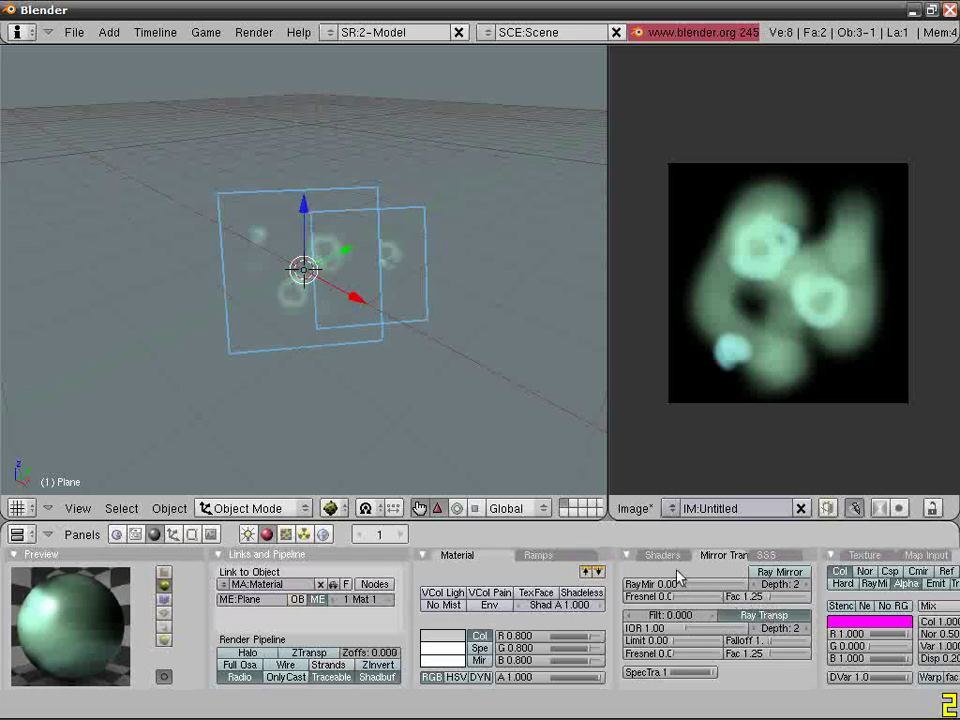
left_click_drag(596, 678, 547, 678)
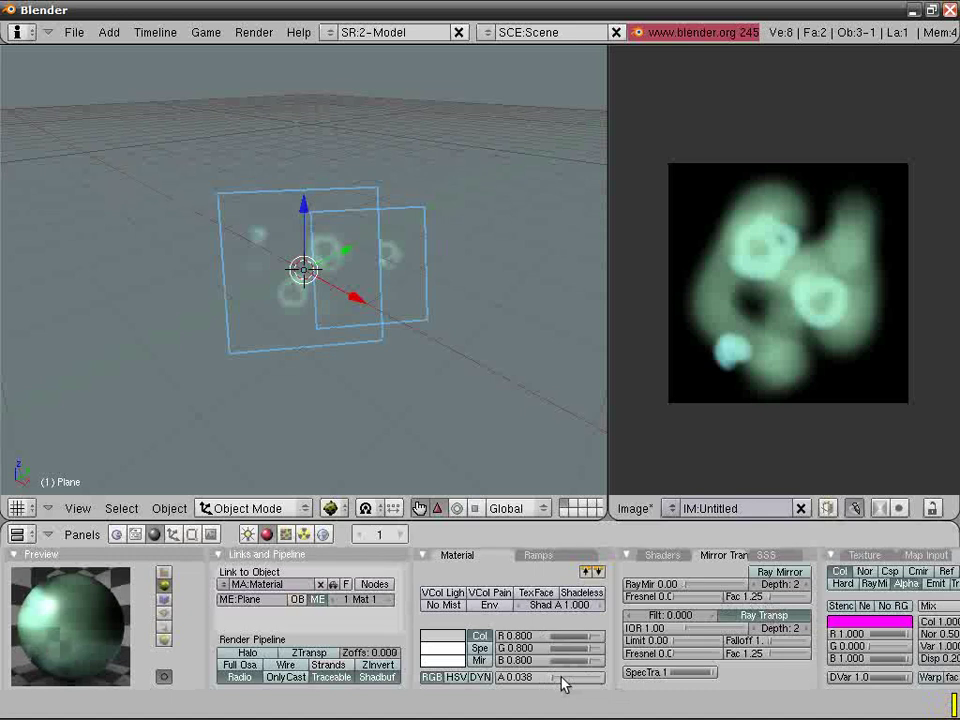
left_click_drag(563, 684, 703, 690)
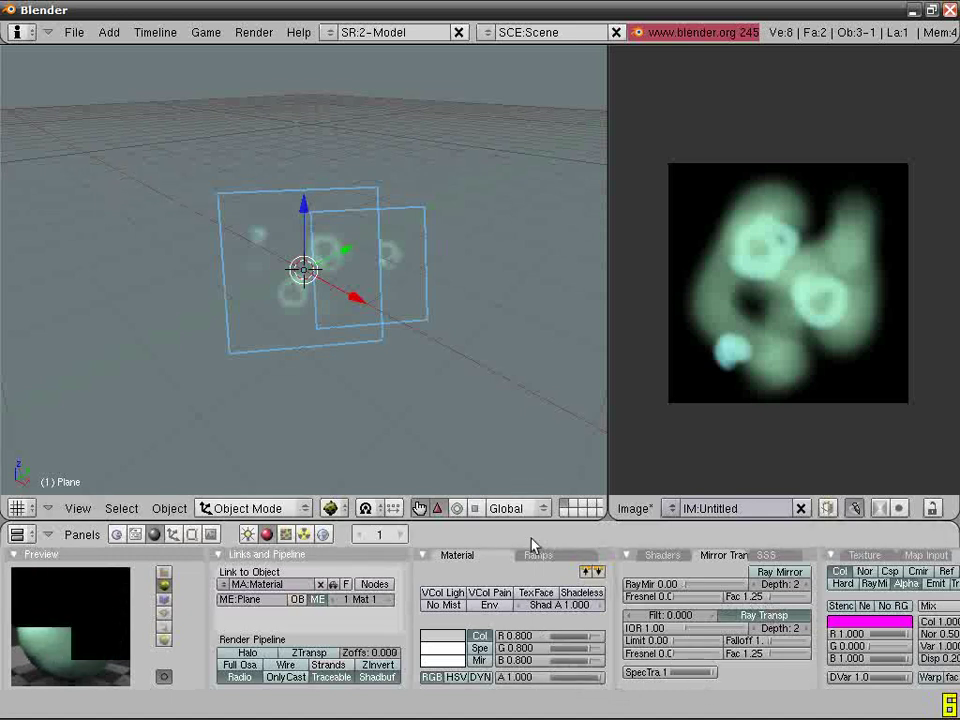
left_click_drag(604, 681, 531, 686)
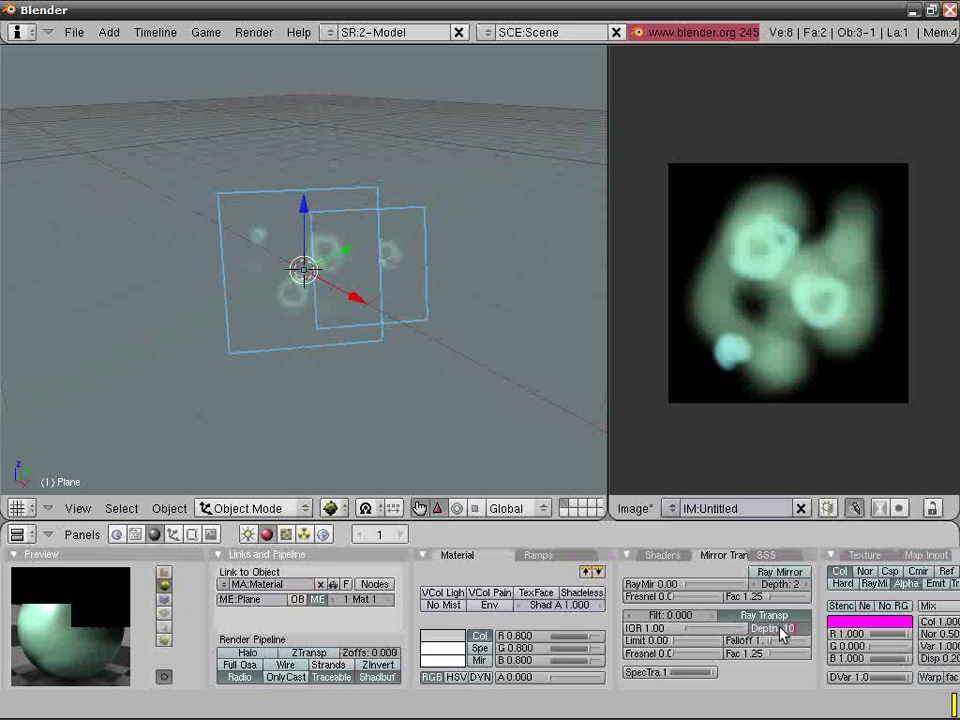
Step: Test-render the transparent smoke planes with F12 and close the render window
key("F12")
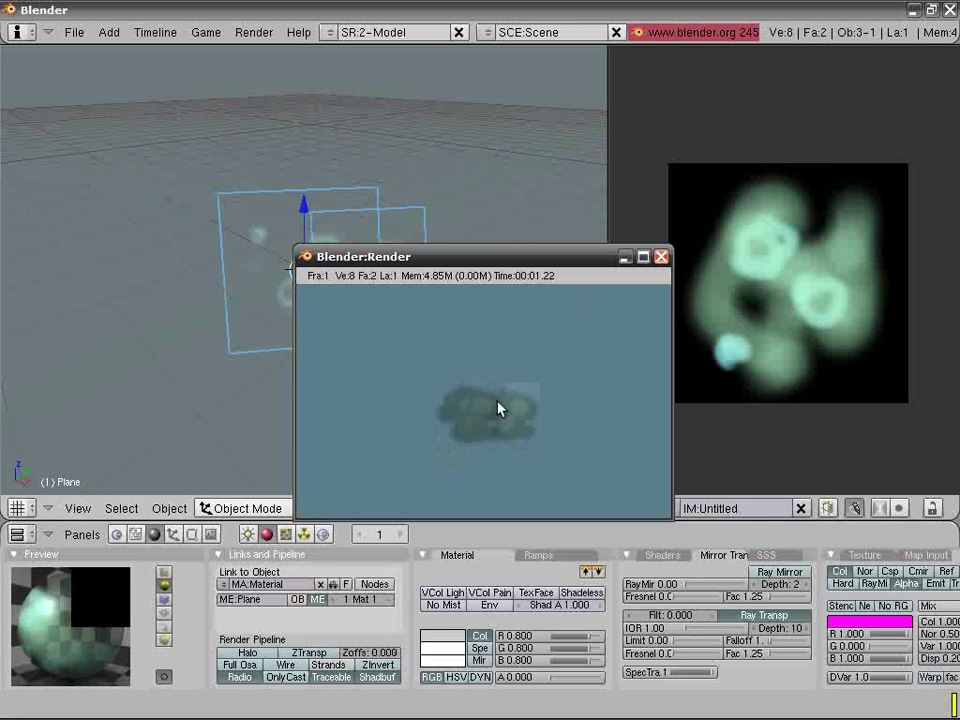
left_click(661, 257)
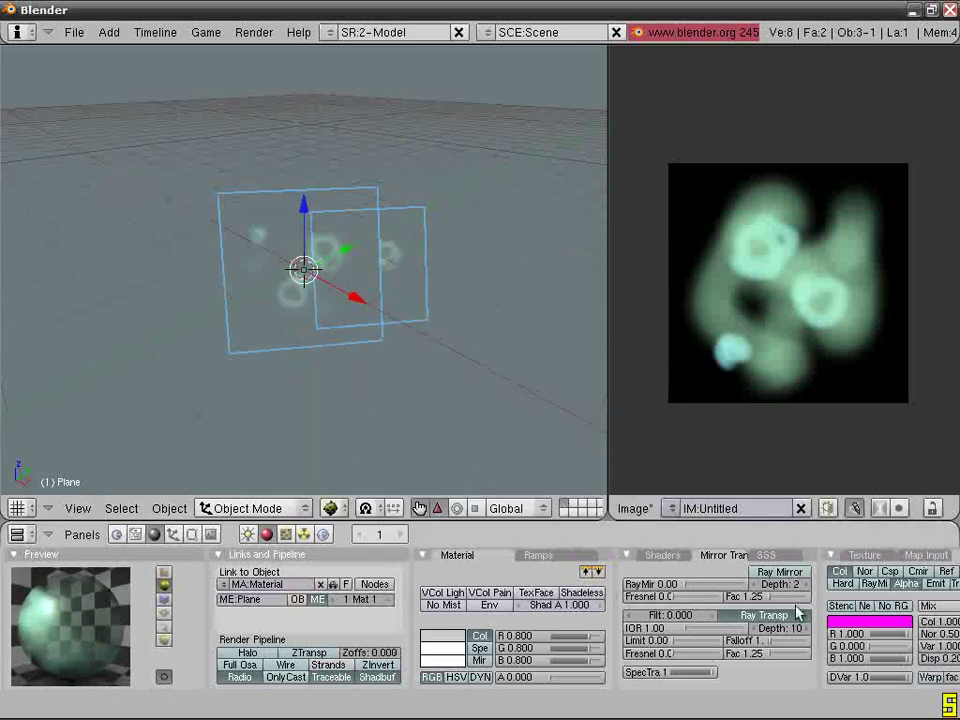
scroll(612, 590, "right", 3)
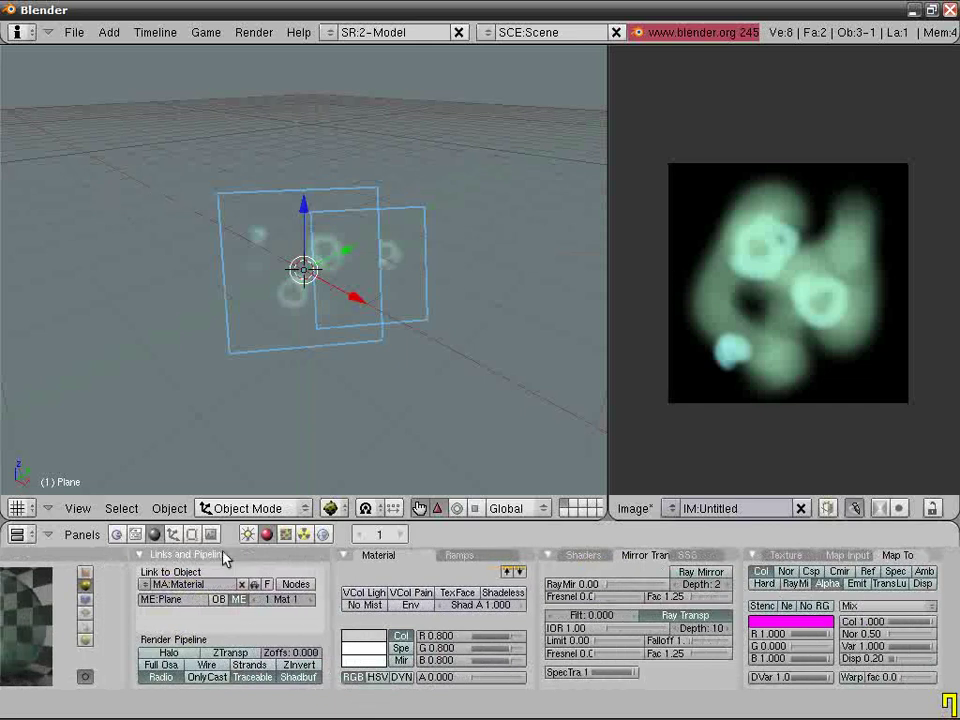
Step: Review the cloud texture settings, then lower the material's ray-transparency depth to 2
left_click(285, 535)
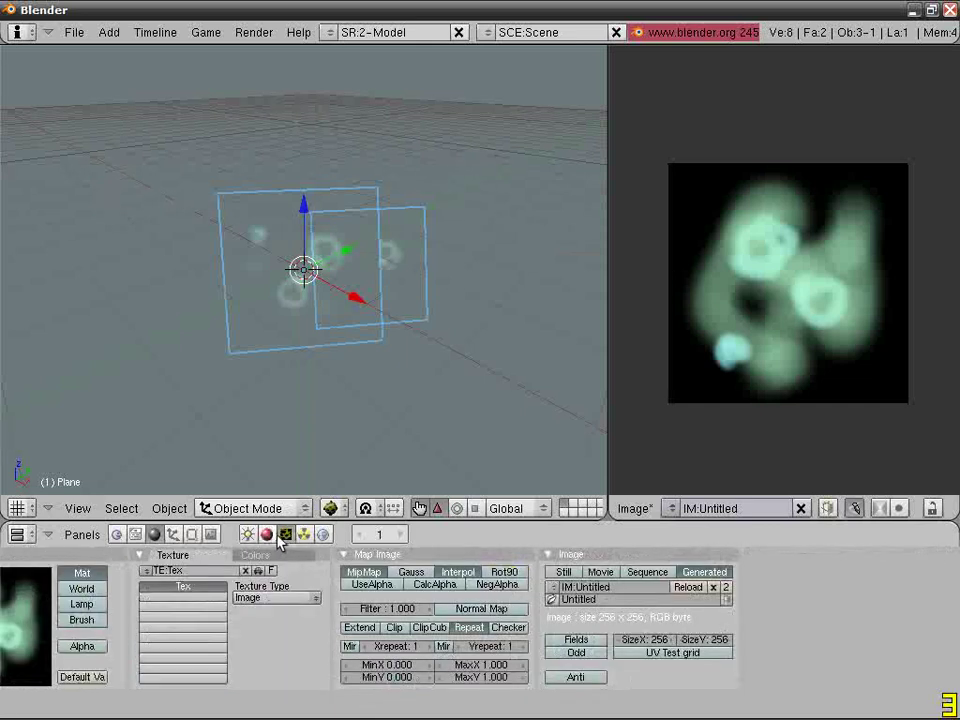
left_click(267, 535)
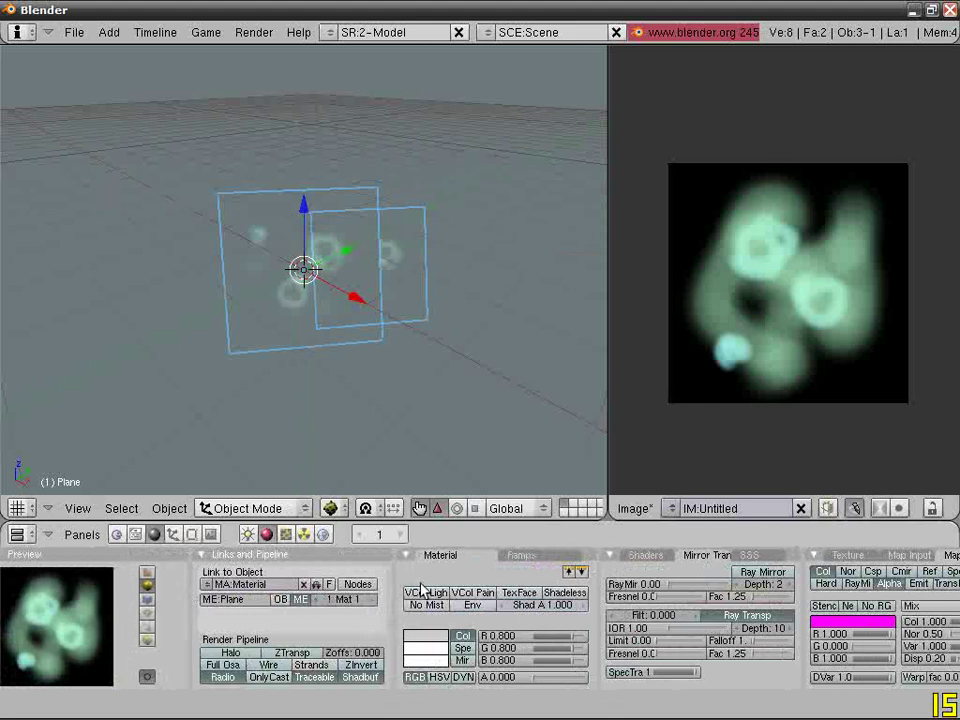
scroll(430, 590, "right", 3)
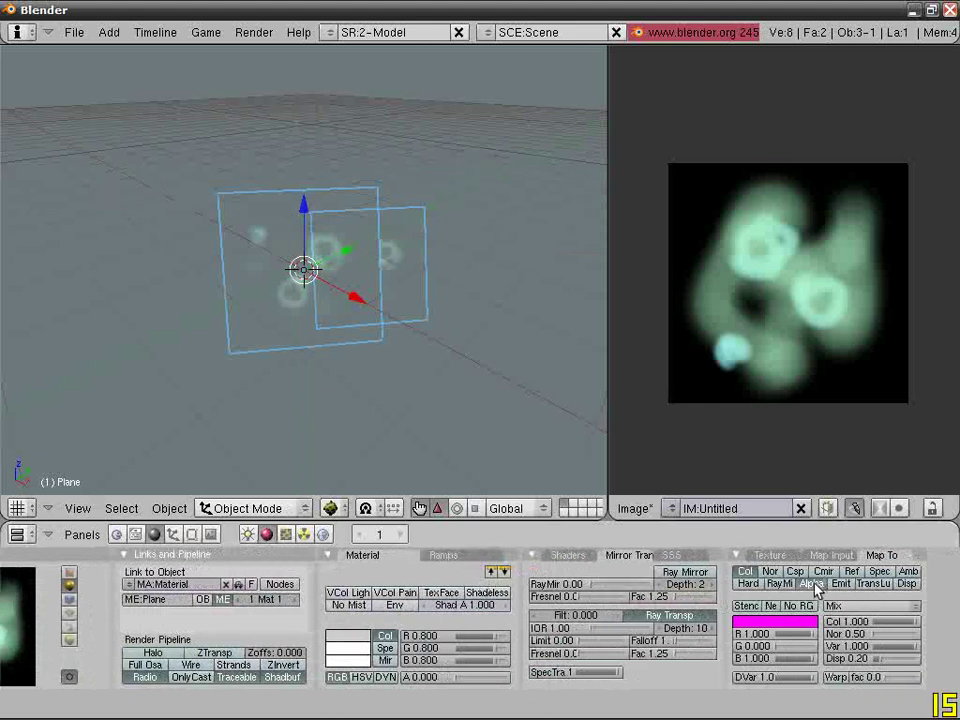
scroll(560, 640, "left", 3)
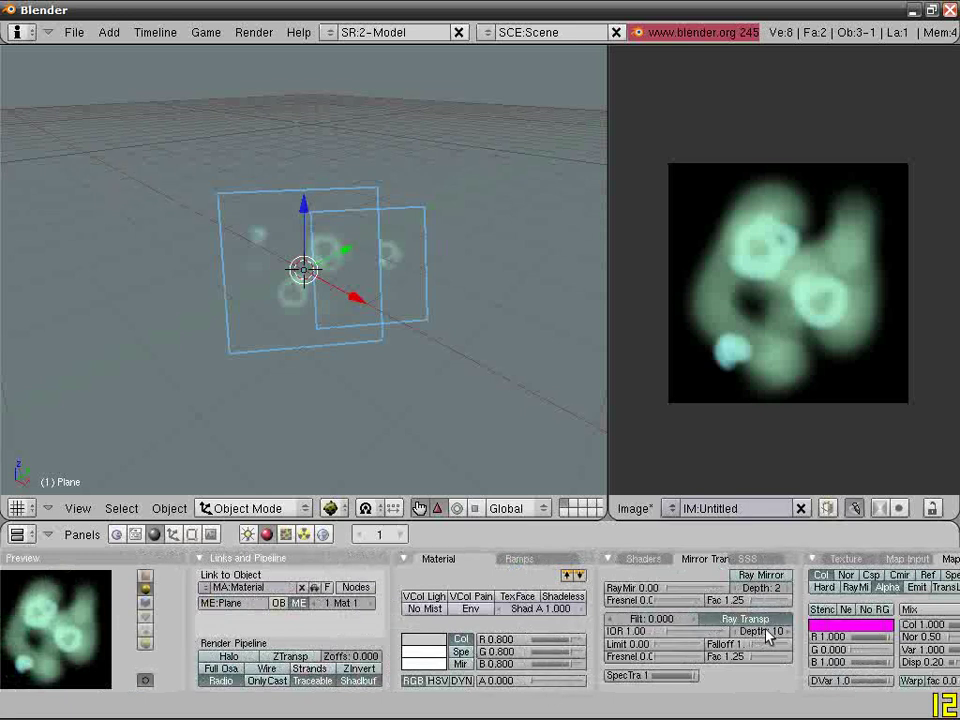
left_click_drag(760, 638, 757, 640)
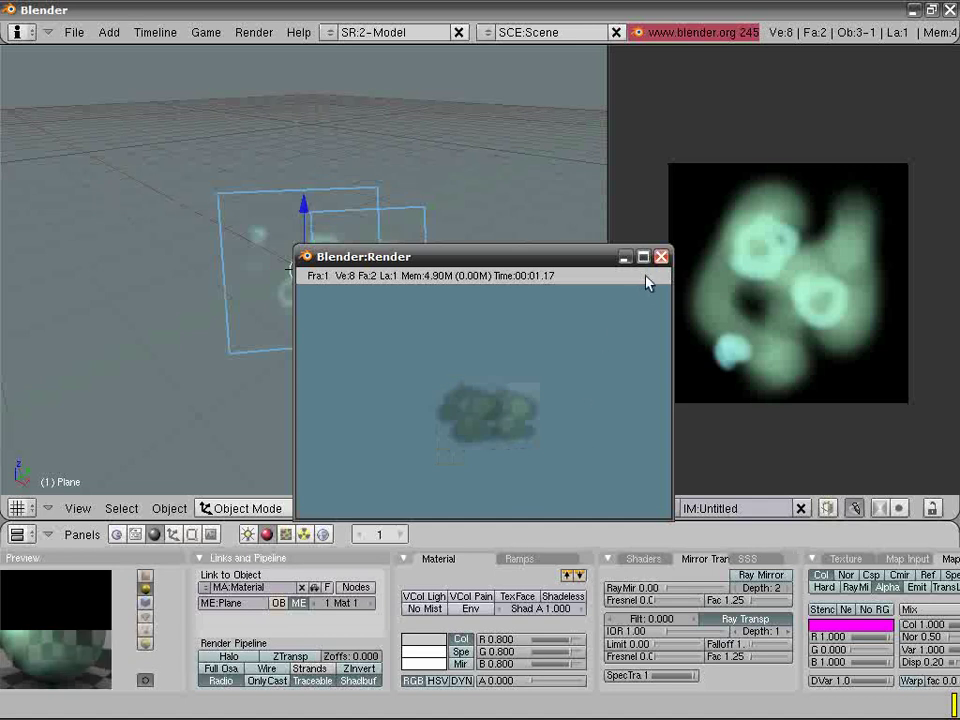
Step: Re-render at depth 2, revealing dark overlap patches, and close the result
left_click(661, 257)
key("F12")
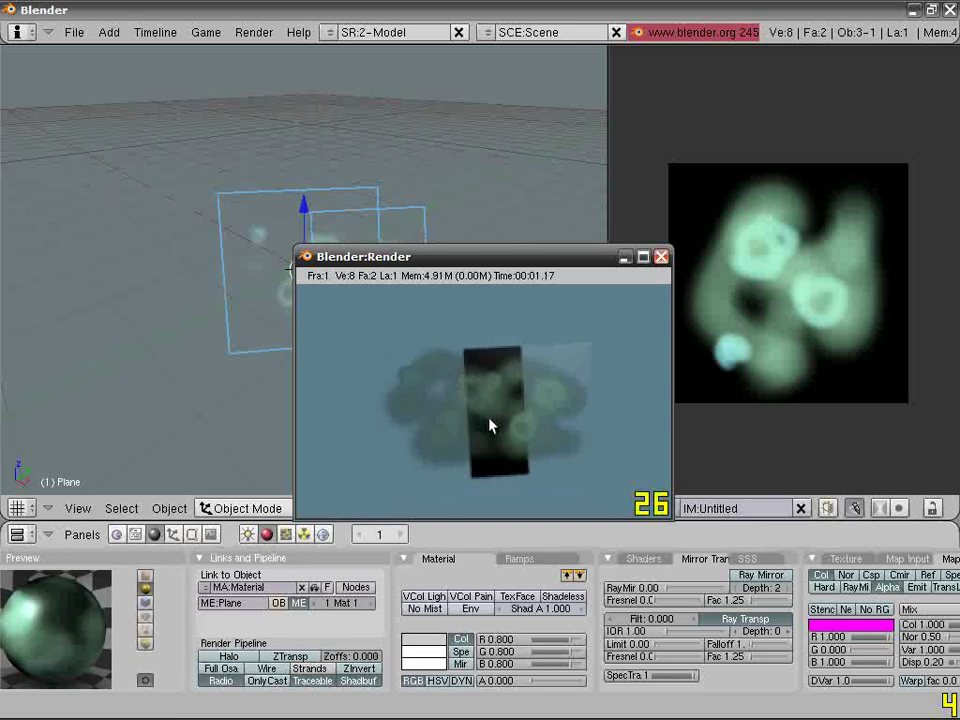
left_click(661, 258)
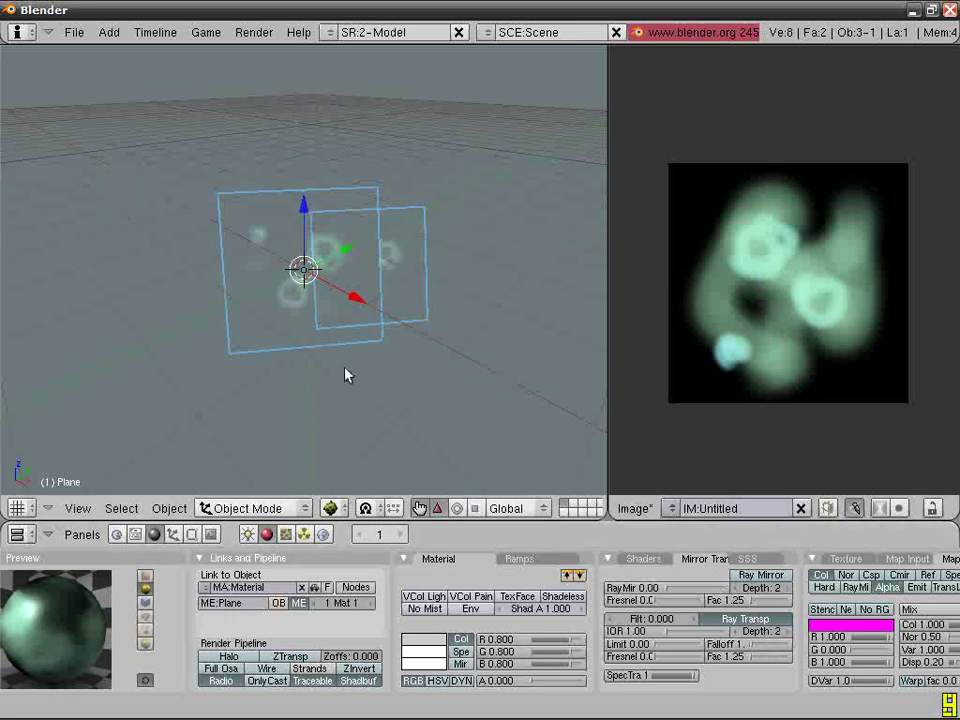
Step: Set the material's specular to 0 in the Shaders settings and test-render the smoke
middle_click_drag(333, 366, 382, 363)
left_click(643, 558)
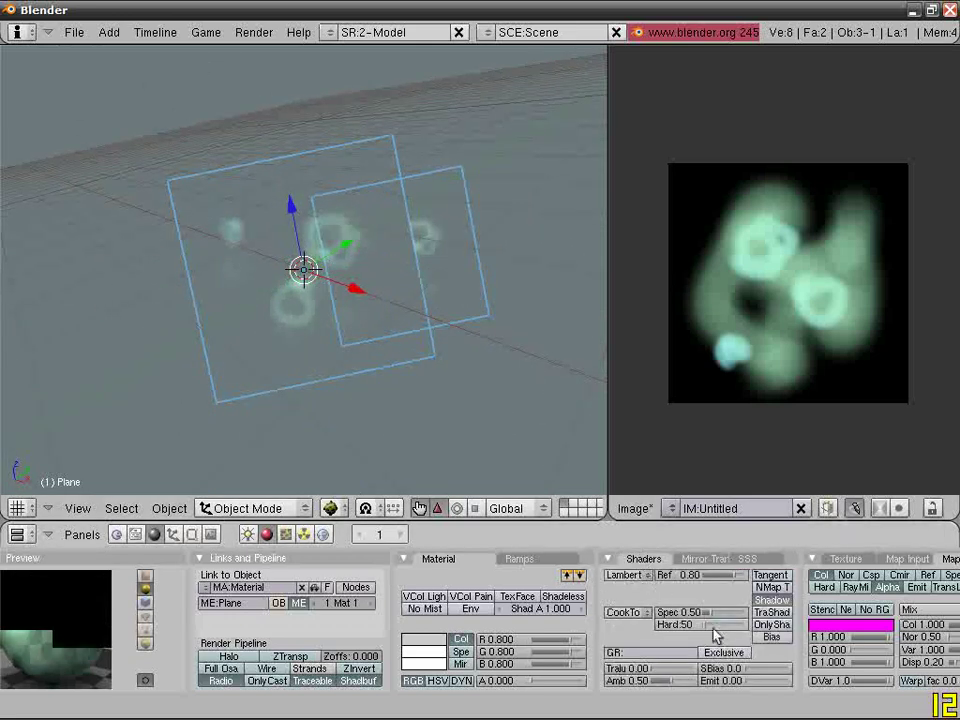
key("F12")
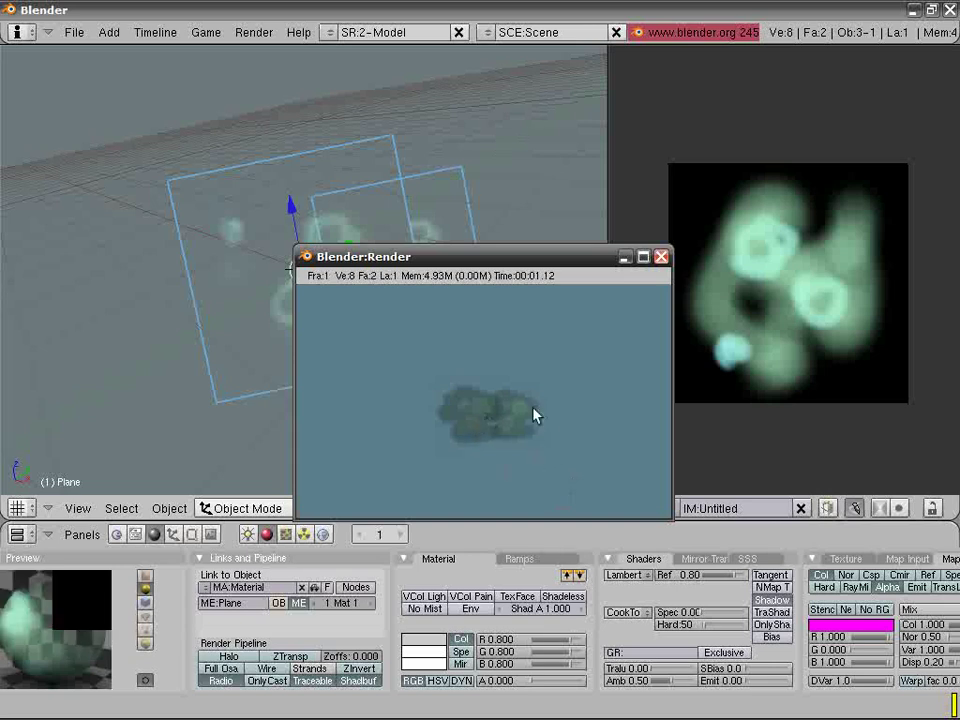
left_click(661, 257)
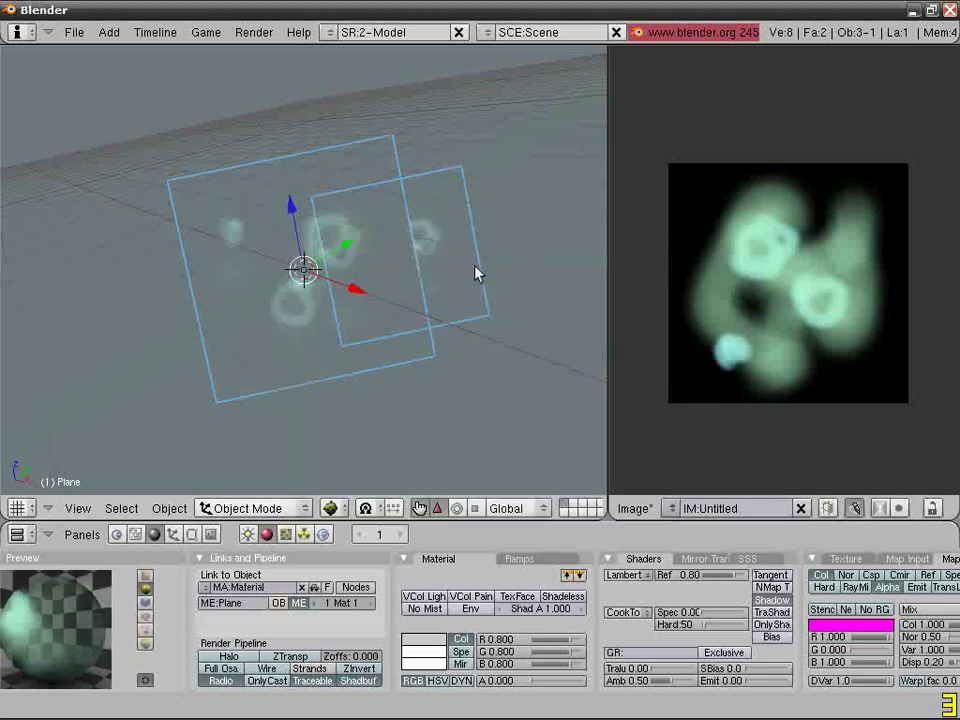
Step: Duplicate the smoke plane with Shift+D and place the copy
middle_click_drag(476, 272, 349, 360)
scroll(443, 315, "down", 3)
key("shift+d")
left_click(384, 314)
Step: Rotate the plane copy and make two more rotated duplicates of it
key("r")
left_click(315, 347)
key("shift+d")
left_click(394, 404)
key("r")
left_click(405, 400)
key("shift+d")
left_click(296, 360)
middle_click_drag(296, 360, 433, 487)
Step: Move the selected plane and add further copies up to Plane.005 in the cluster
key("g")
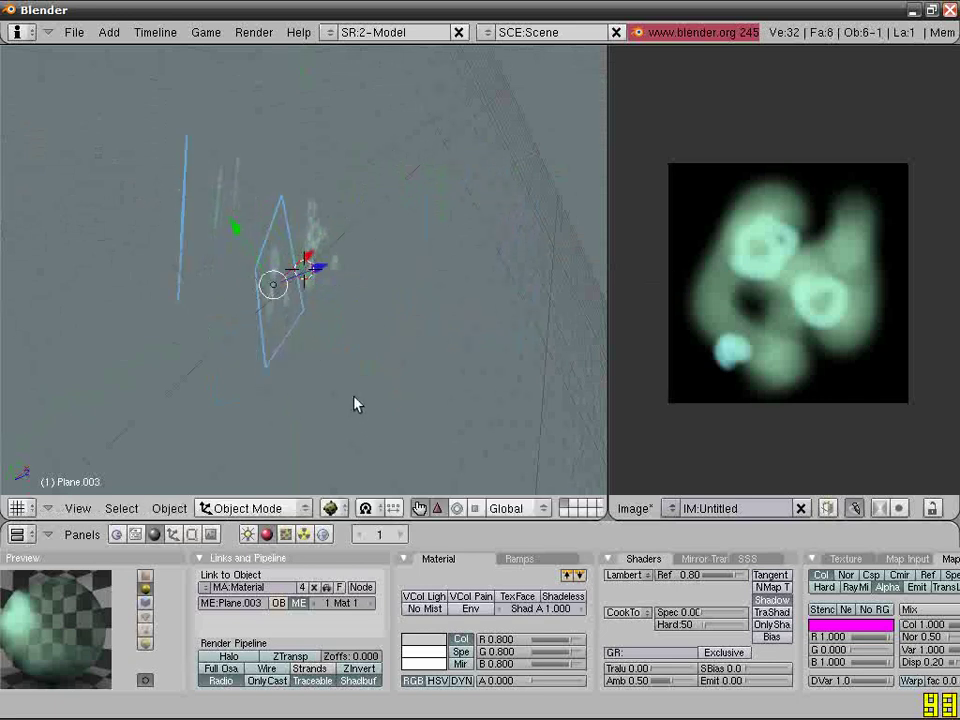
middle_click_drag(355, 404, 300, 394)
key("shift+d")
left_click(431, 369)
middle_click_drag(431, 369, 348, 365)
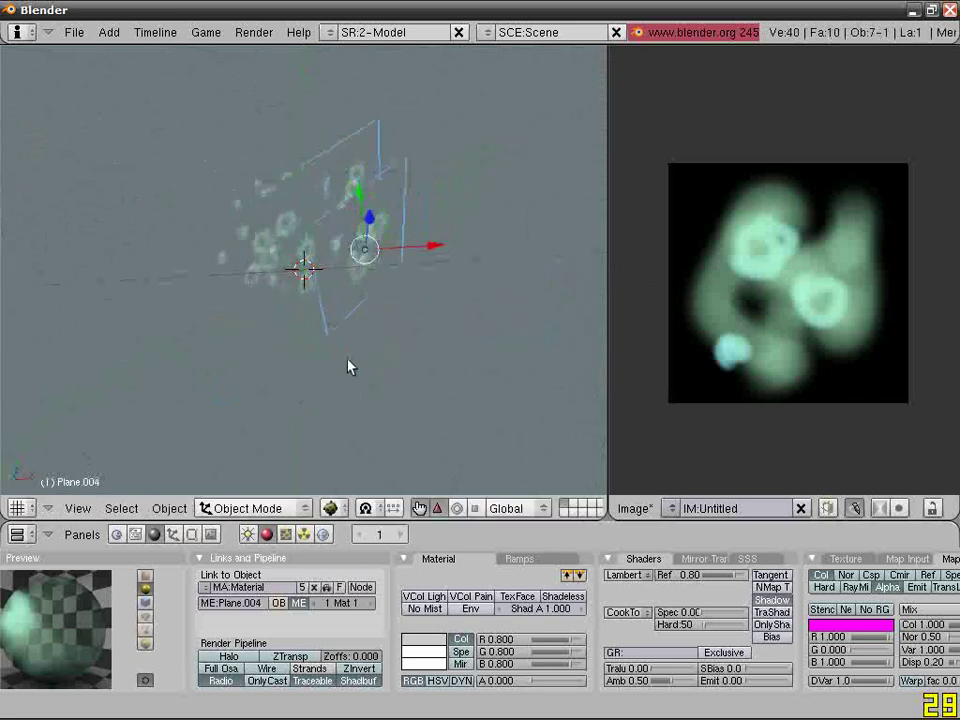
key("shift+d")
left_click(264, 297)
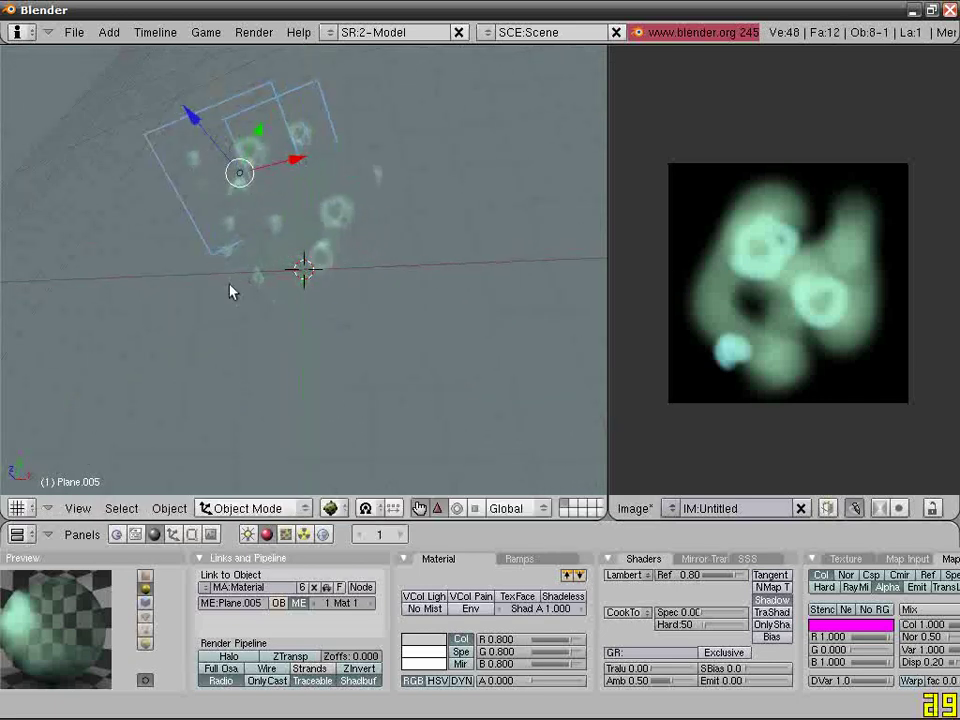
Step: Select Plane.004, switch to the camera view and render the smoke cluster
right_click(326, 285)
key("KP_0")
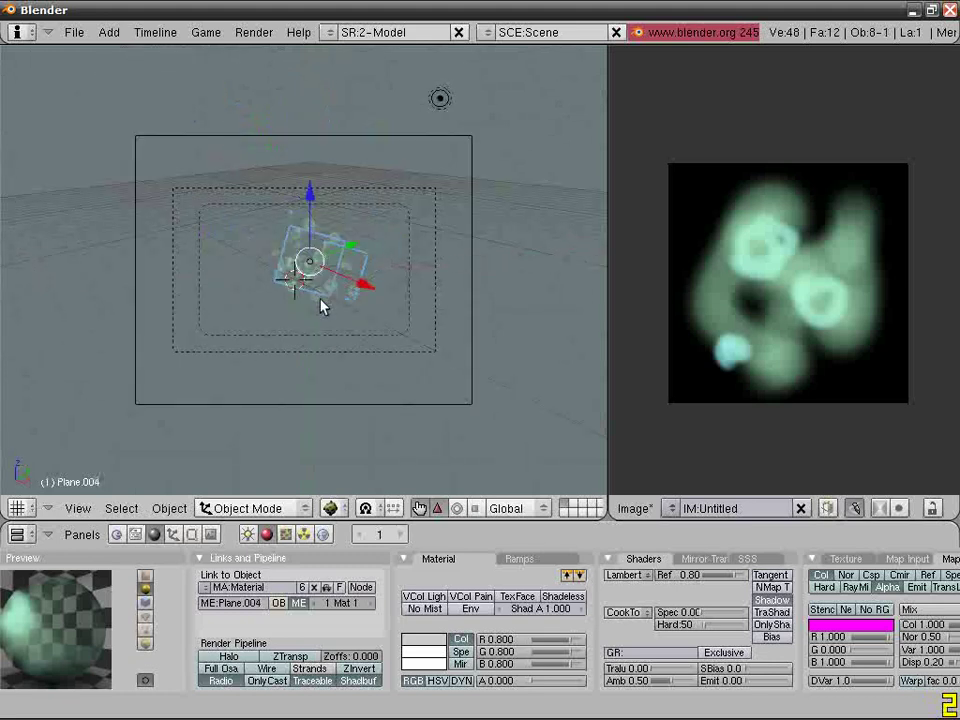
key("F12")
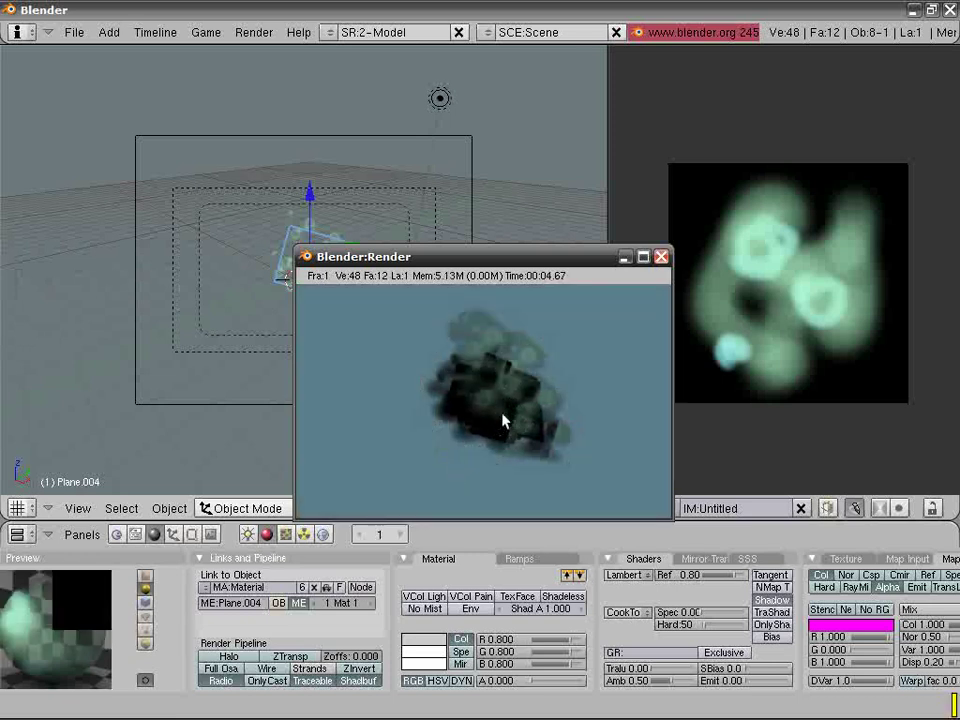
Step: Raise the ray-transparency depth to 10 in Mirror Transp and render the cluster again
left_click(661, 257)
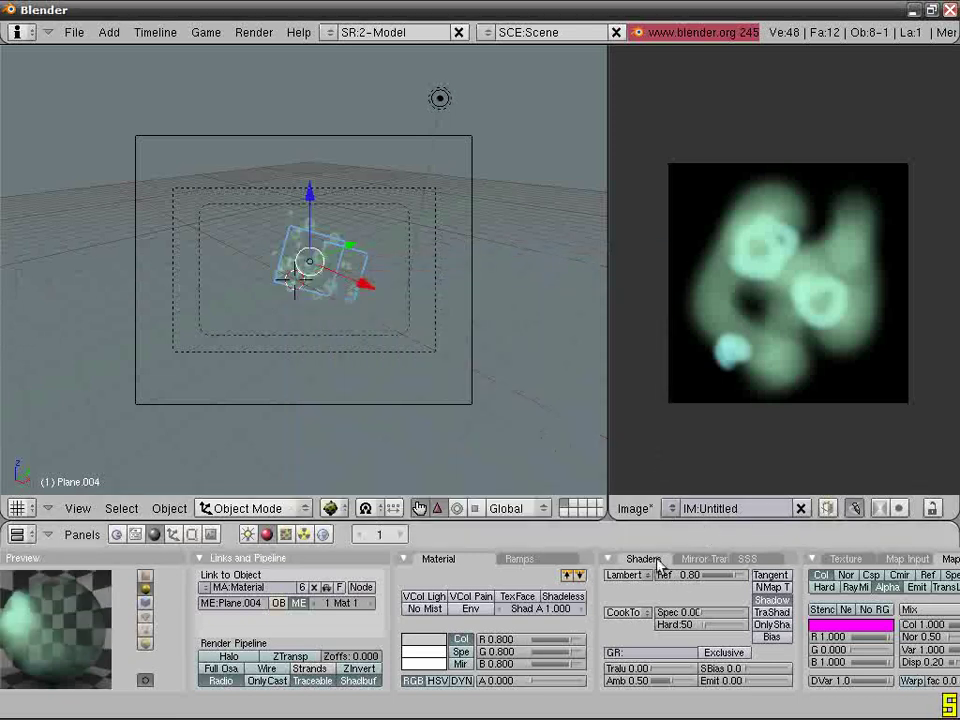
left_click(705, 560)
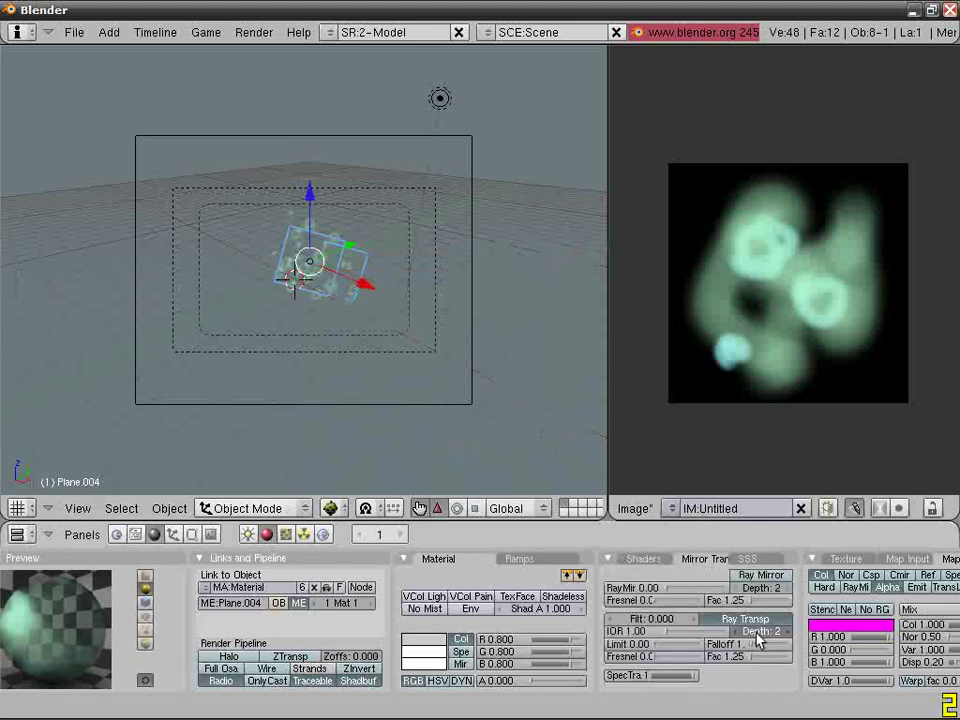
left_click_drag(757, 640, 810, 641)
key("F12")
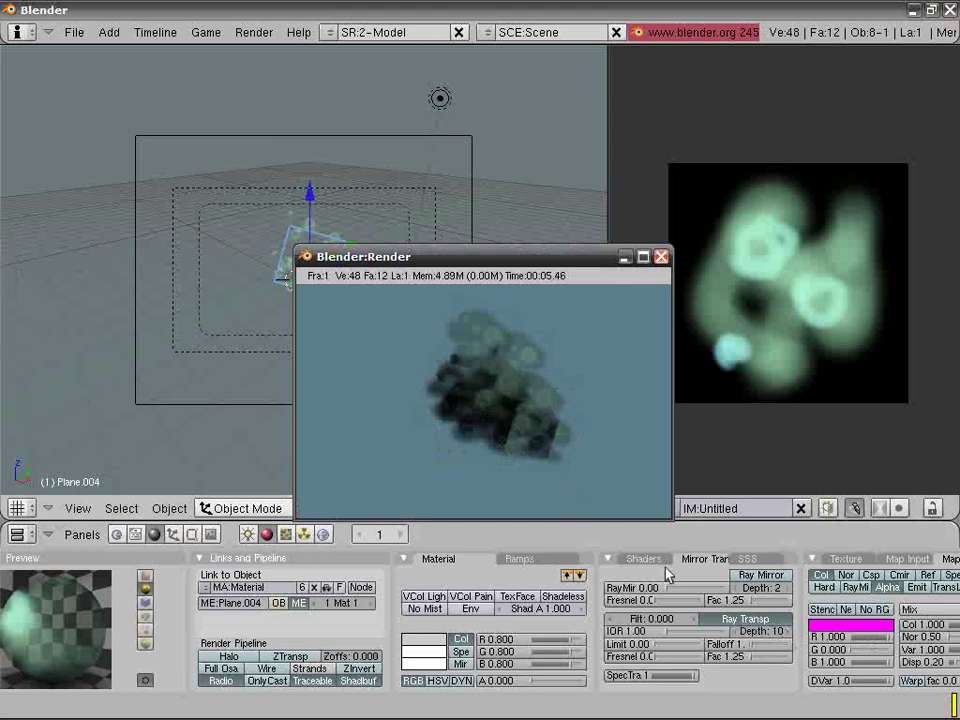
Step: Close the render result and quit Blender with Ctrl+Q
left_click(661, 257)
middle_click_drag(520, 262, 553, 246)
key("ctrl+q")
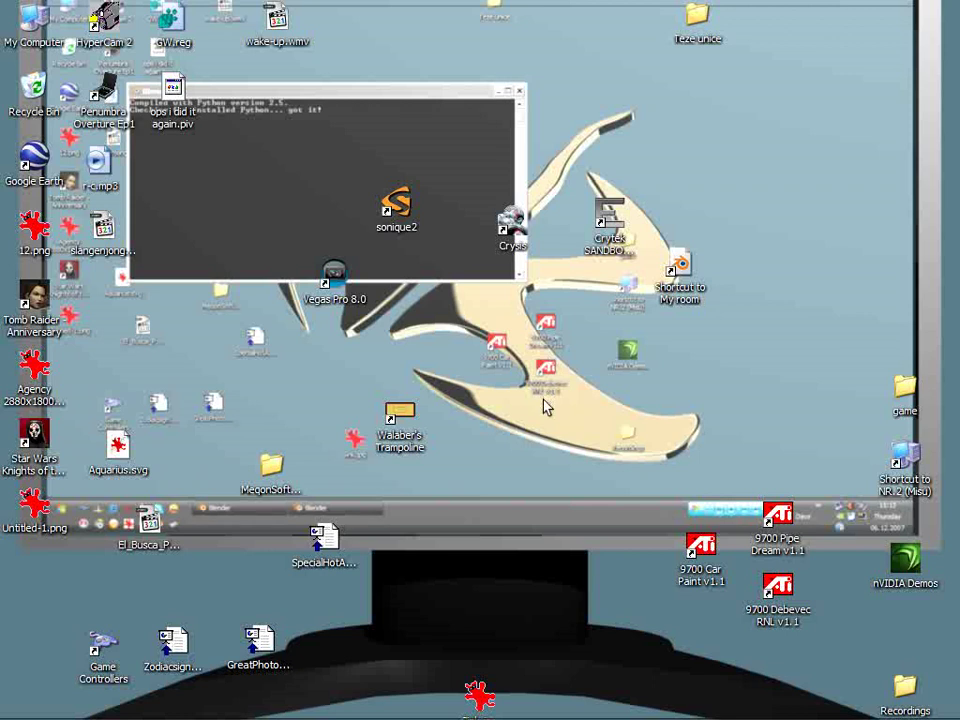
mouse_move(638, 716)
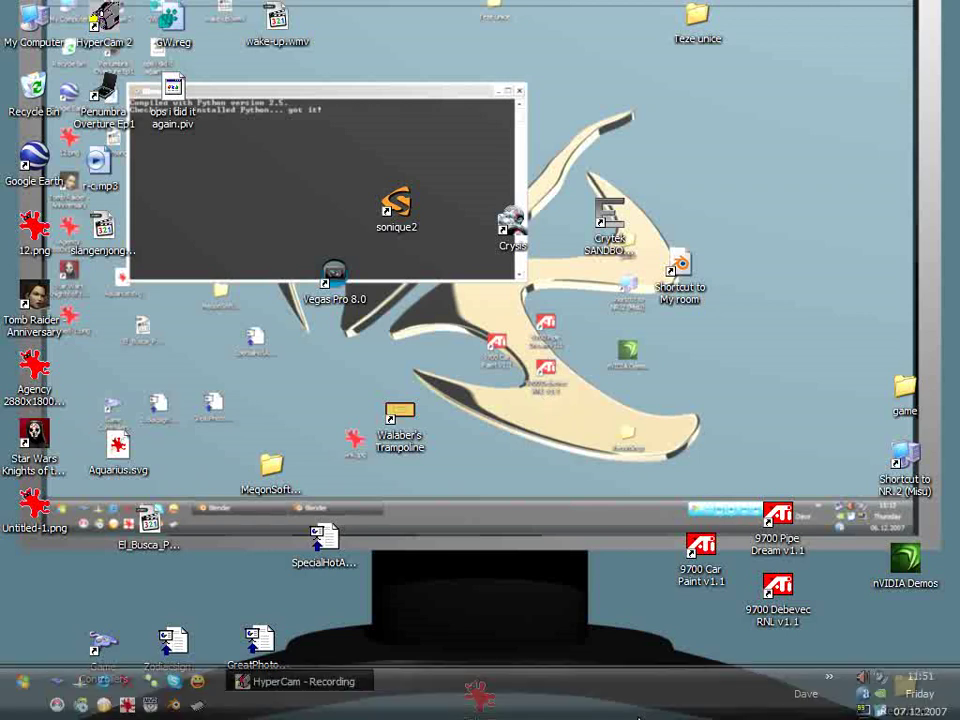